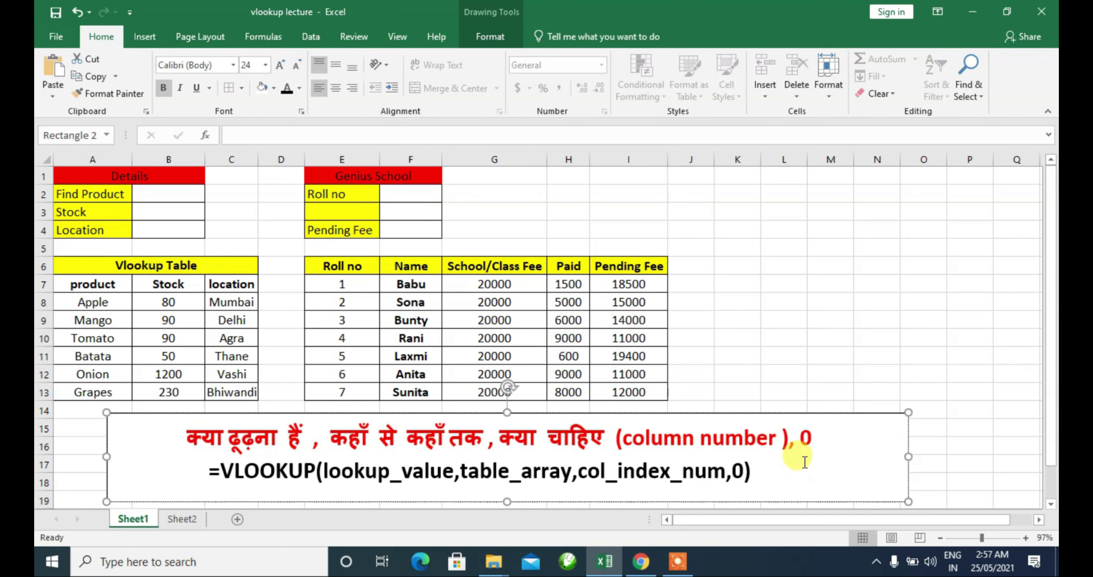
Look over the Details box cells and the Vlookup Table range A7:C13
key("Escape")
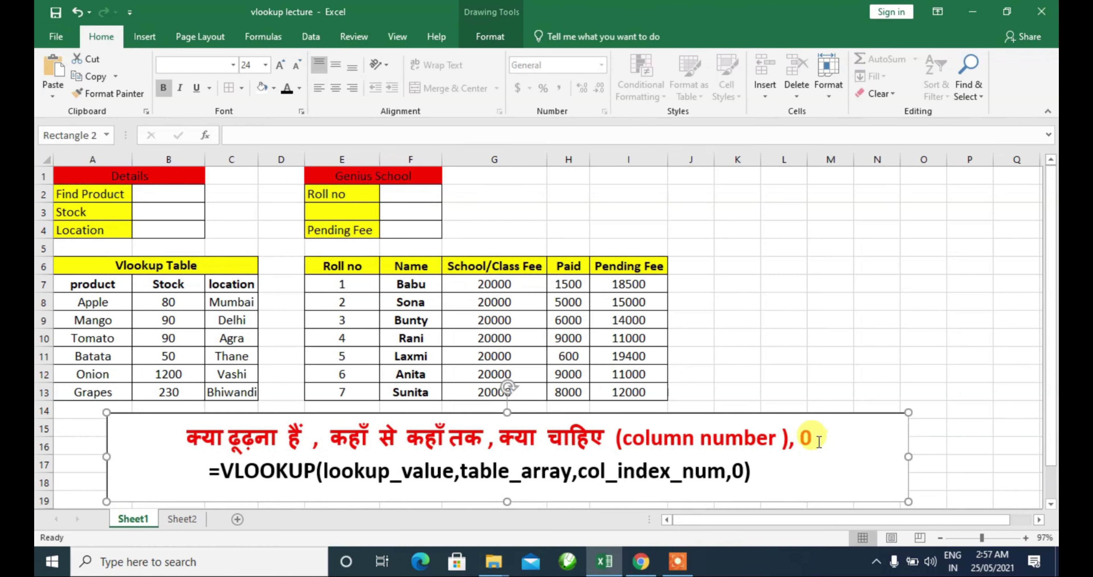
left_click(817, 441)
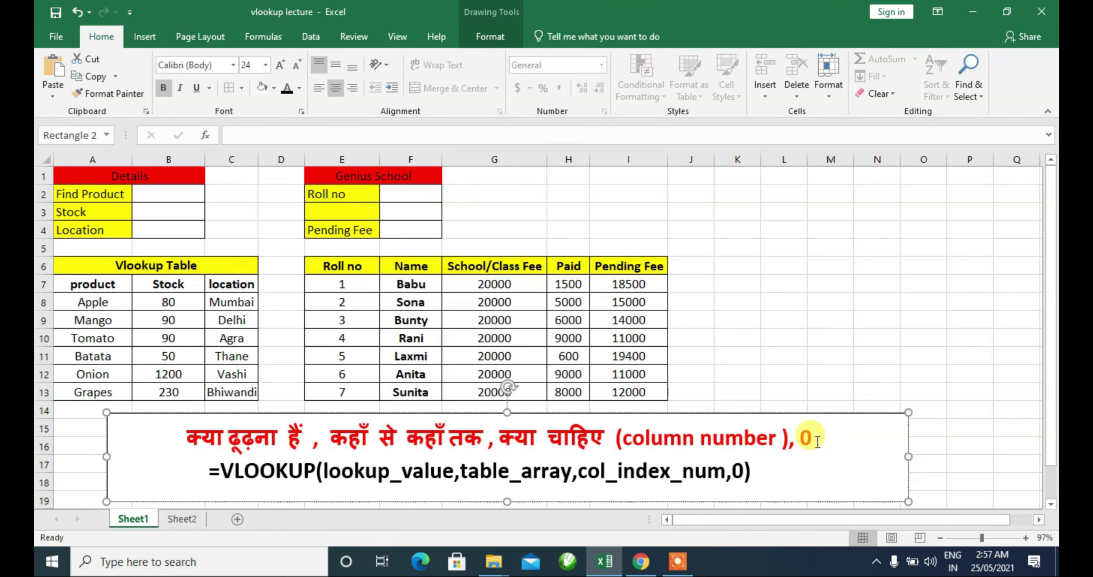
left_click(149, 181)
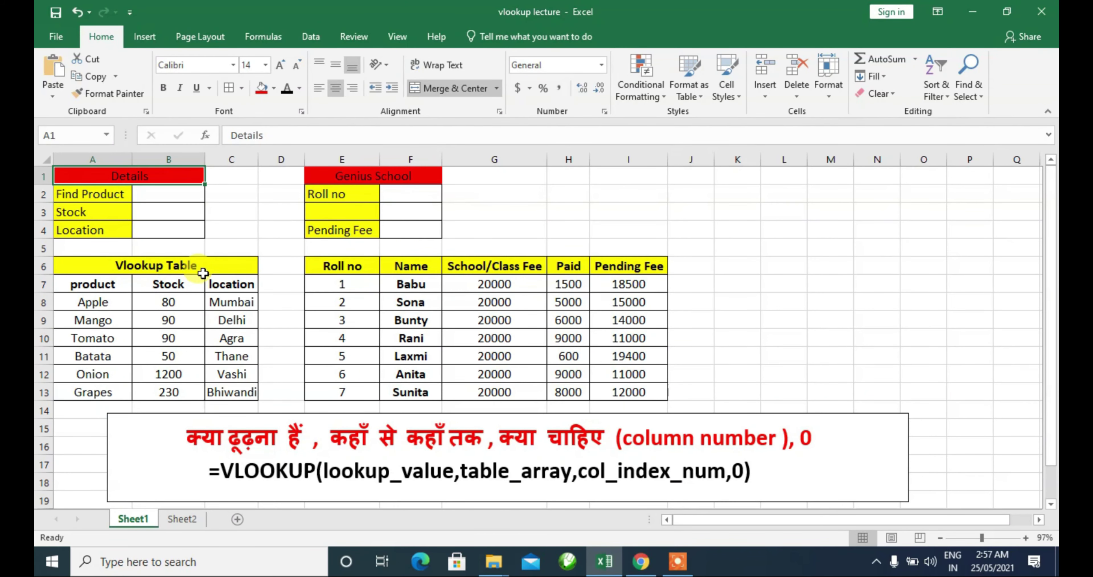
left_click_drag(108, 284, 232, 384)
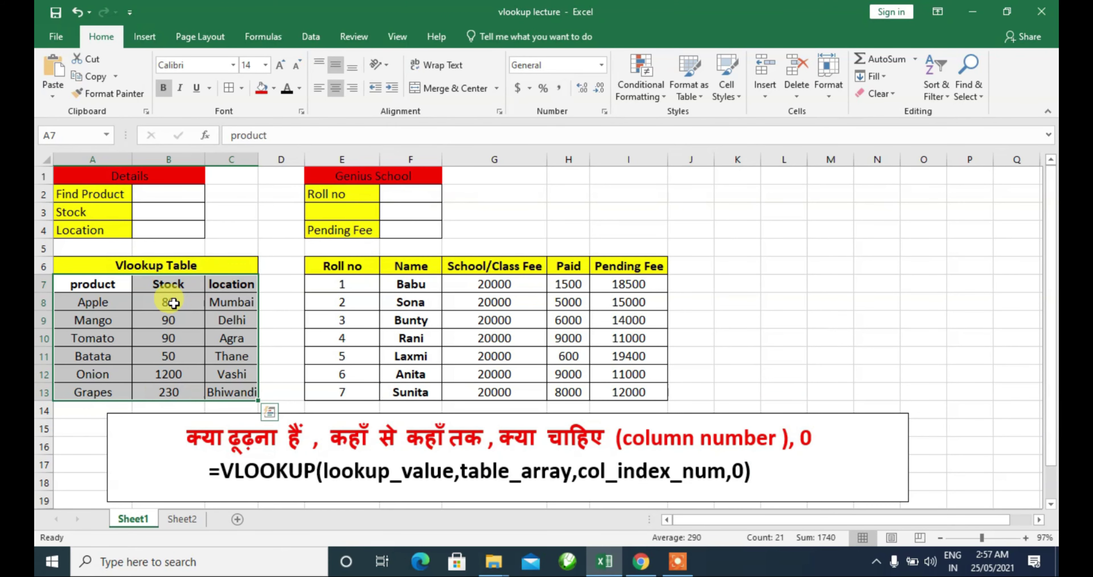
left_click(148, 194)
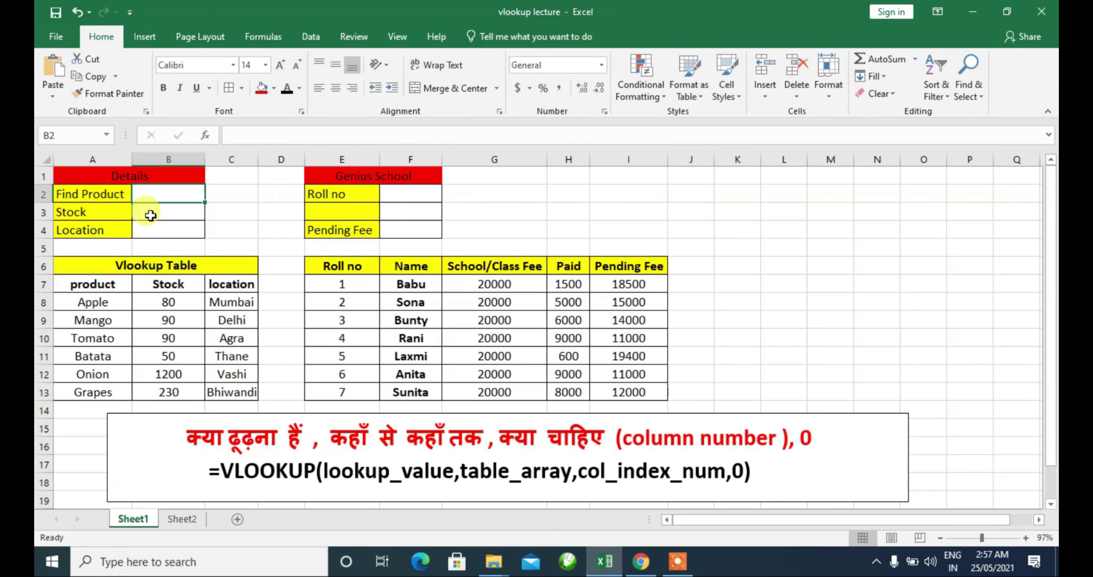
left_click(126, 218)
left_click(163, 212)
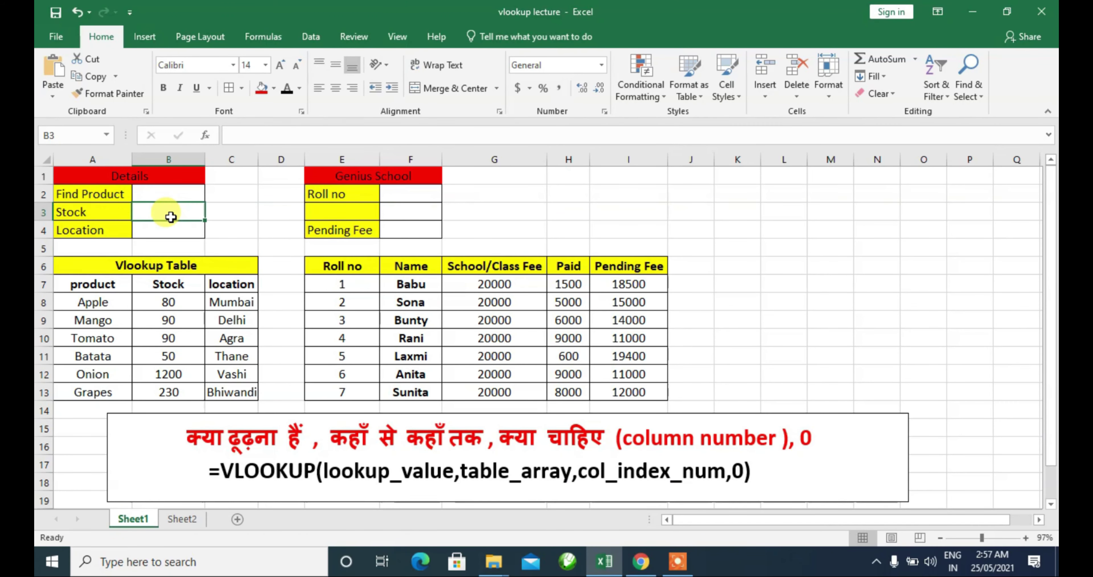
left_click(142, 230)
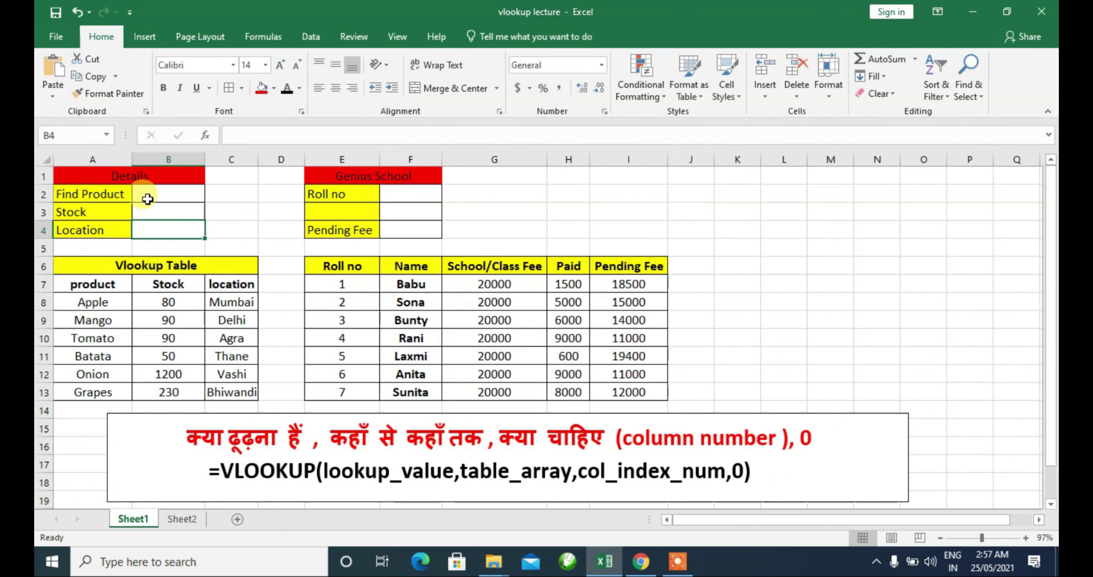
Enter apple as the Find Product value in B2
left_click(158, 196)
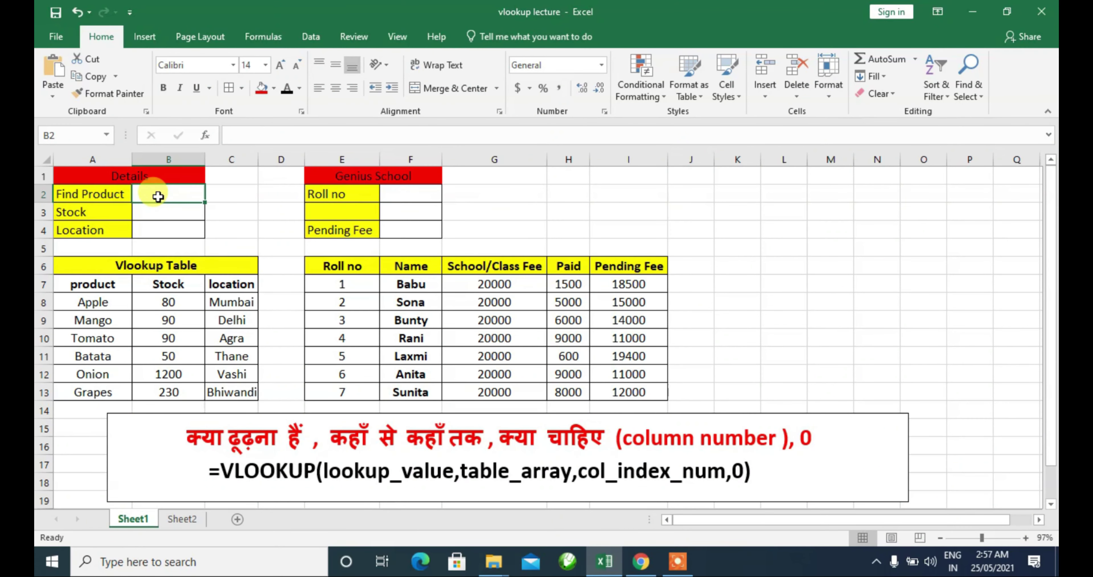
type("appl")
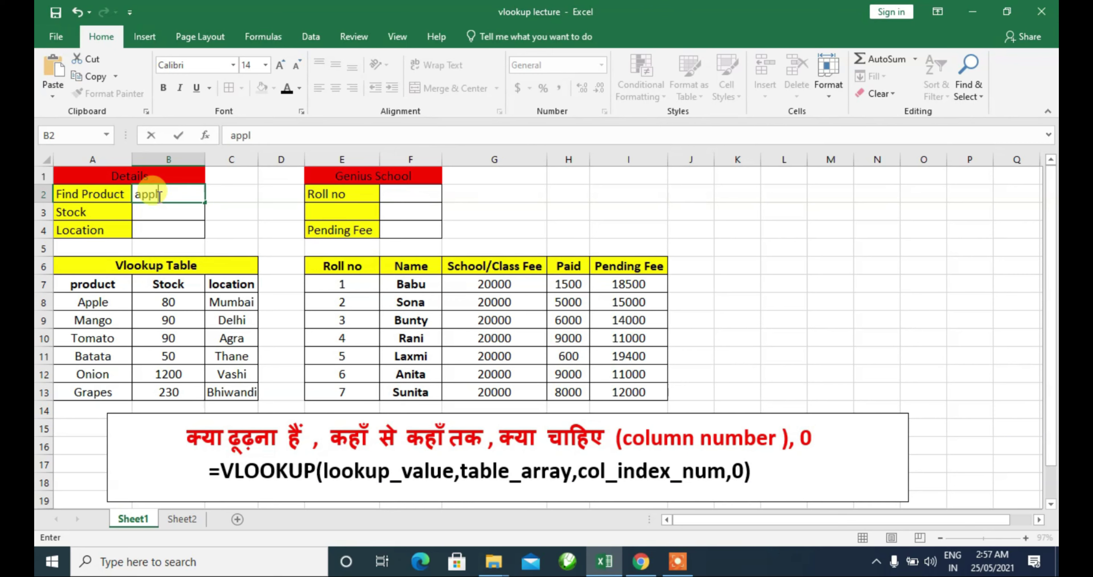
type("e")
key("Return")
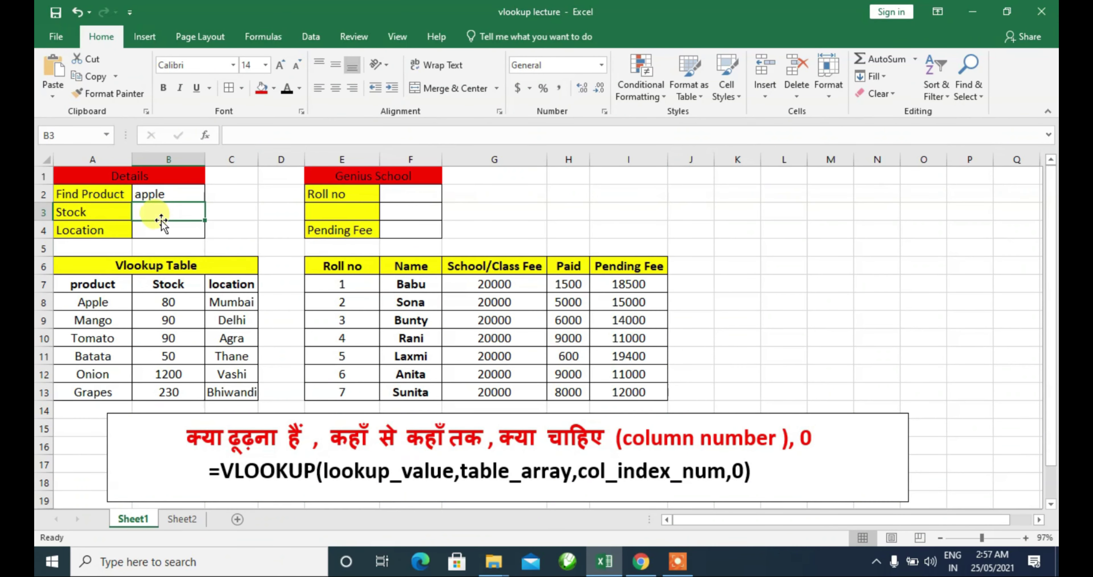
left_click(154, 234)
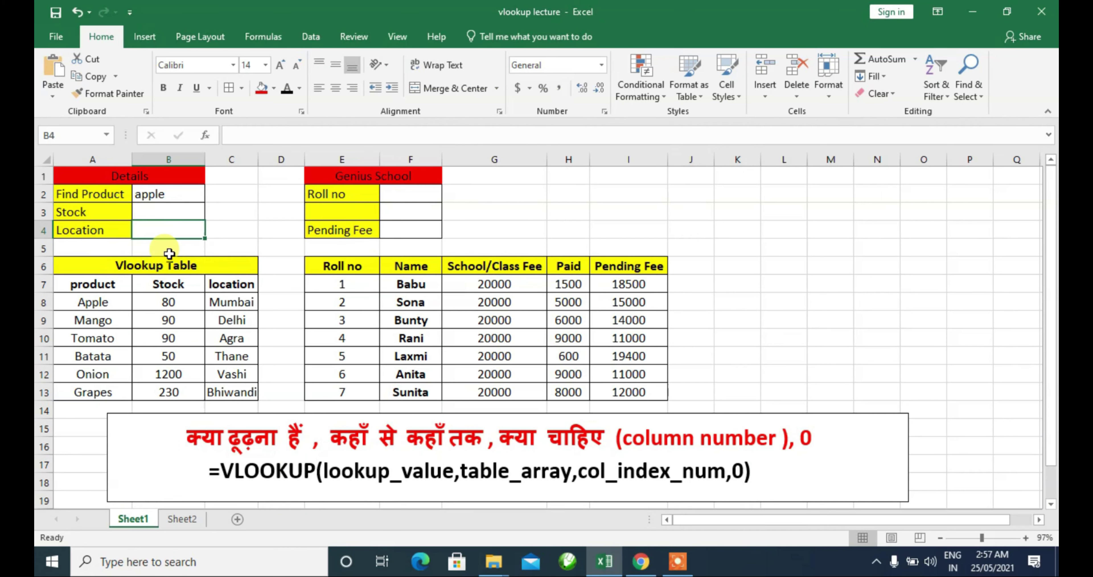
left_click(144, 213)
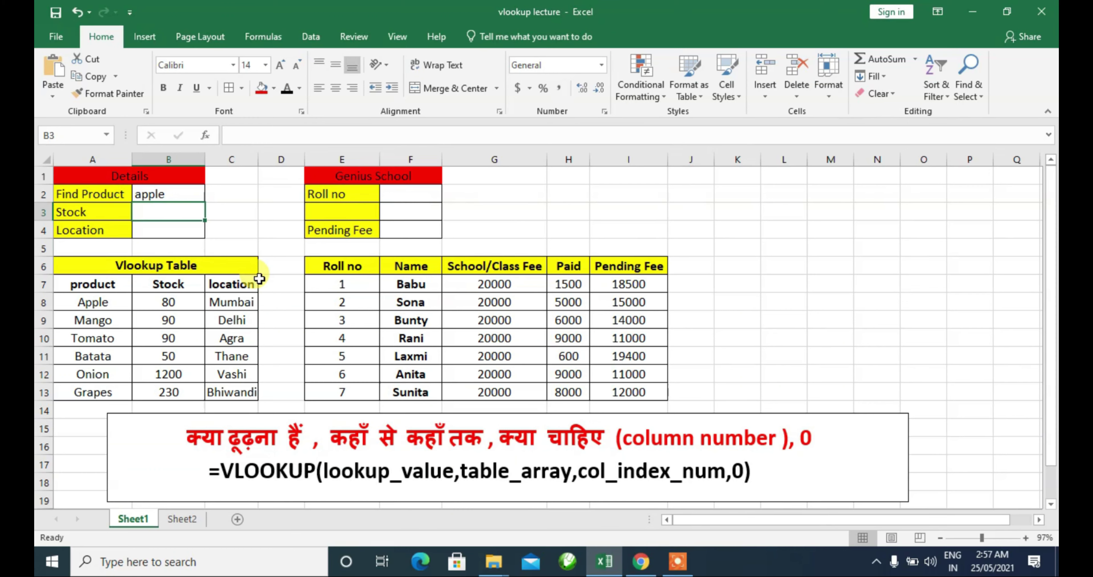
Start the Stock formula in B3 as =VLOOKUP(B2, using B2 as the lookup value
type("=")
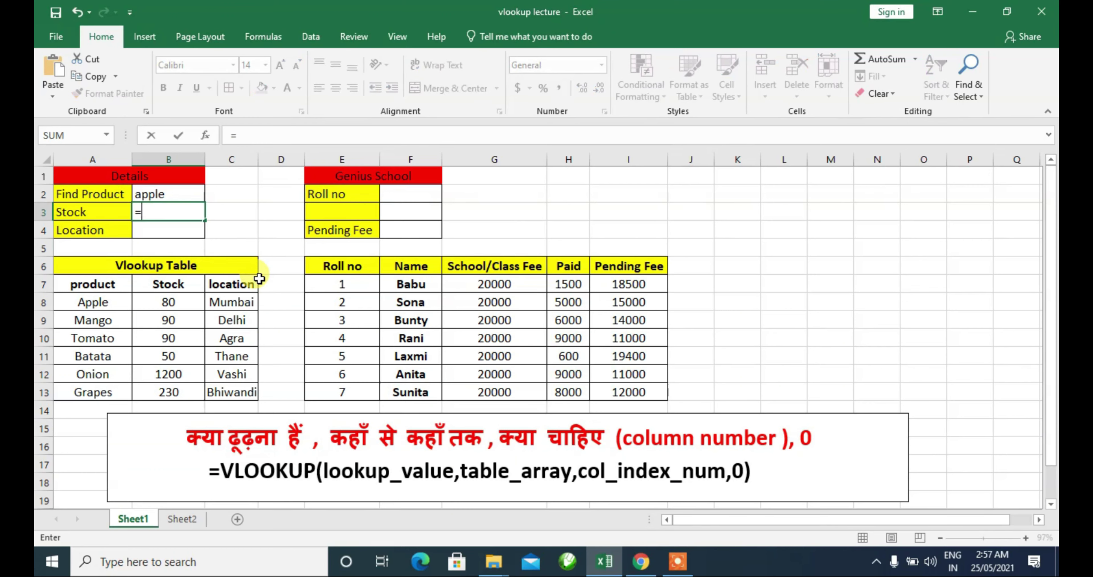
type("v")
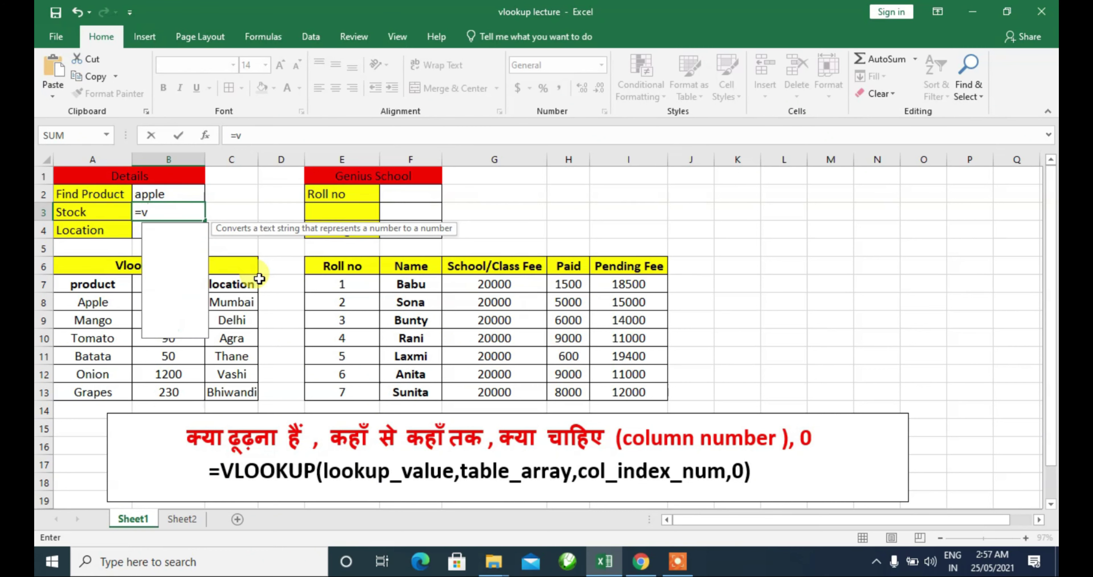
type("loo")
key("Tab")
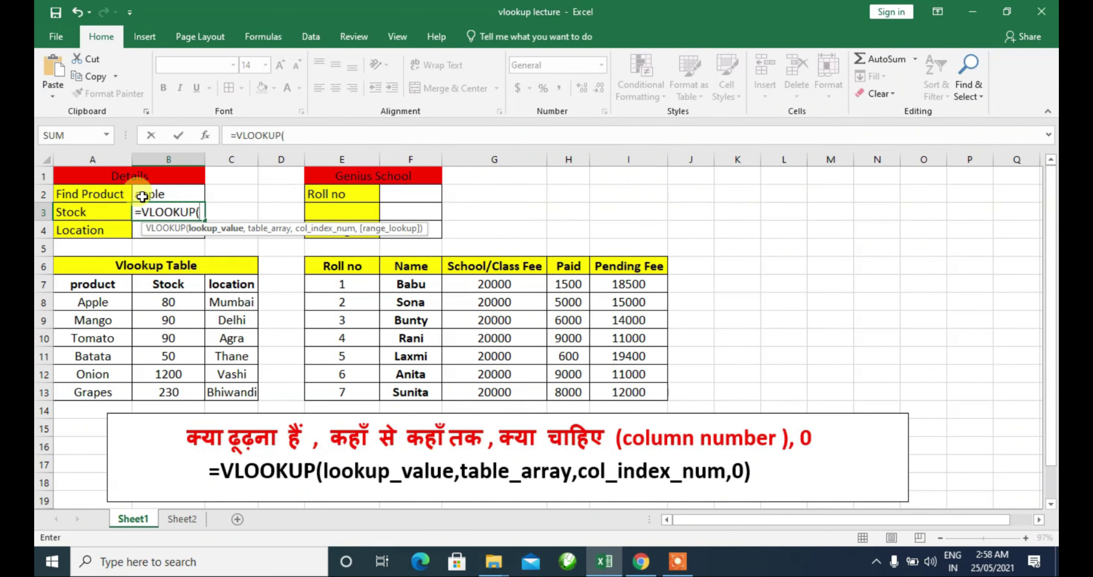
left_click(185, 194)
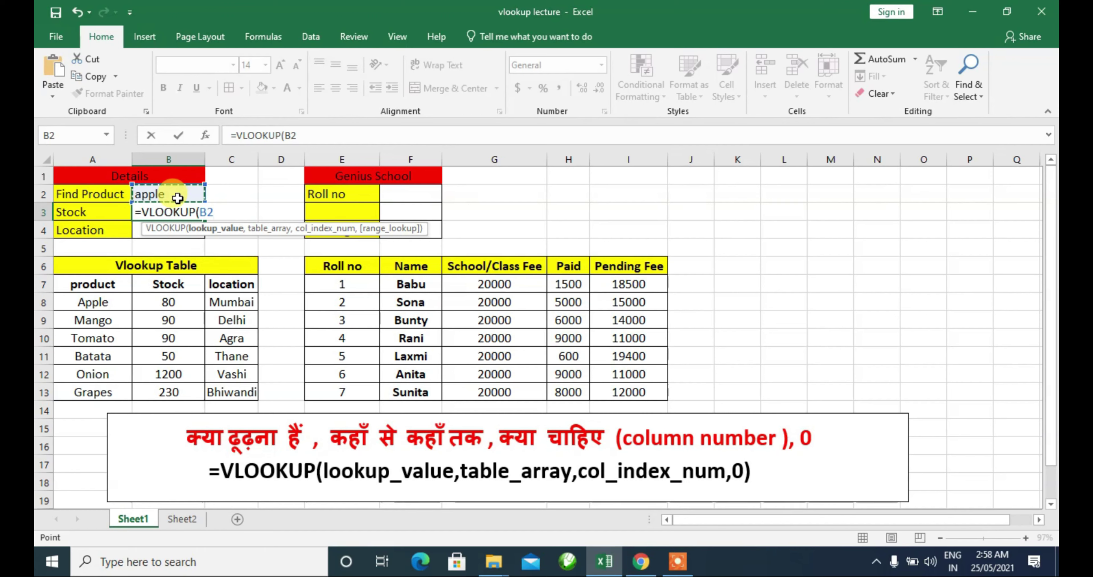
type(",")
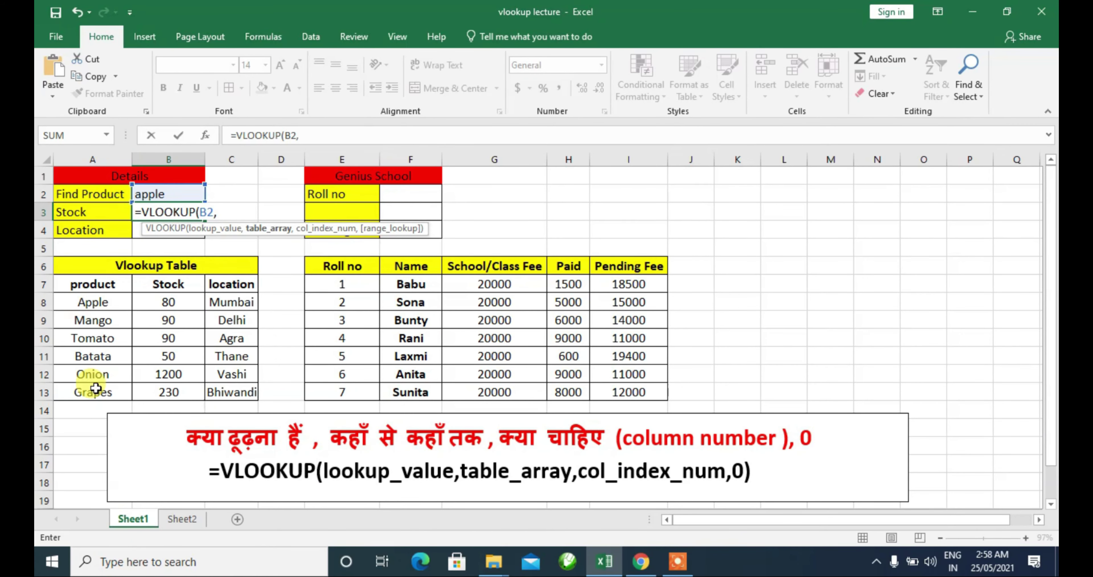
Complete the Stock formula as =VLOOKUP(B2,A7:C13,2,0) so apple returns 80
left_click_drag(70, 280, 239, 393)
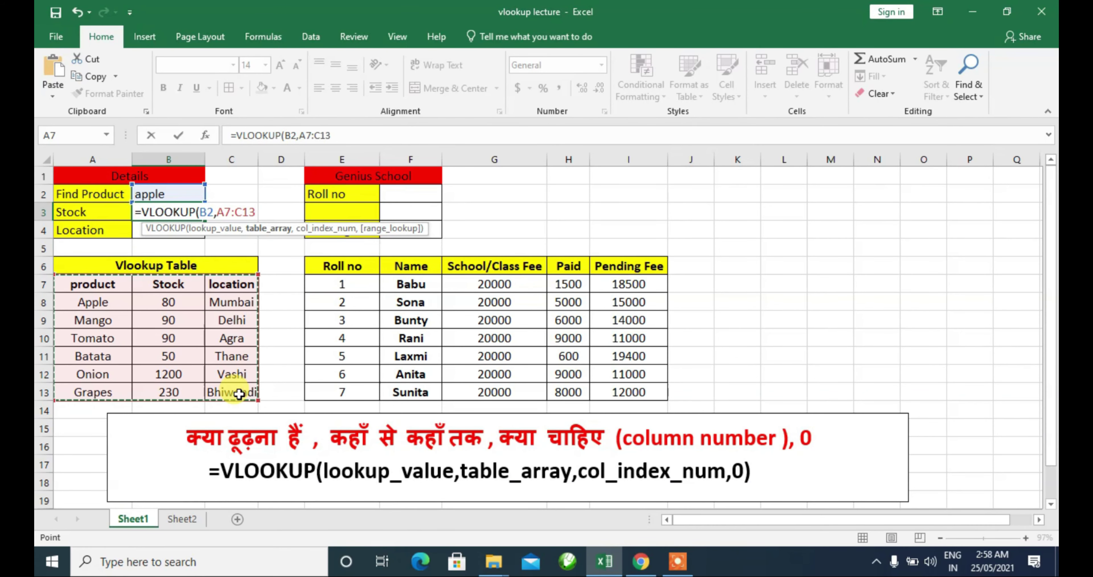
type(",")
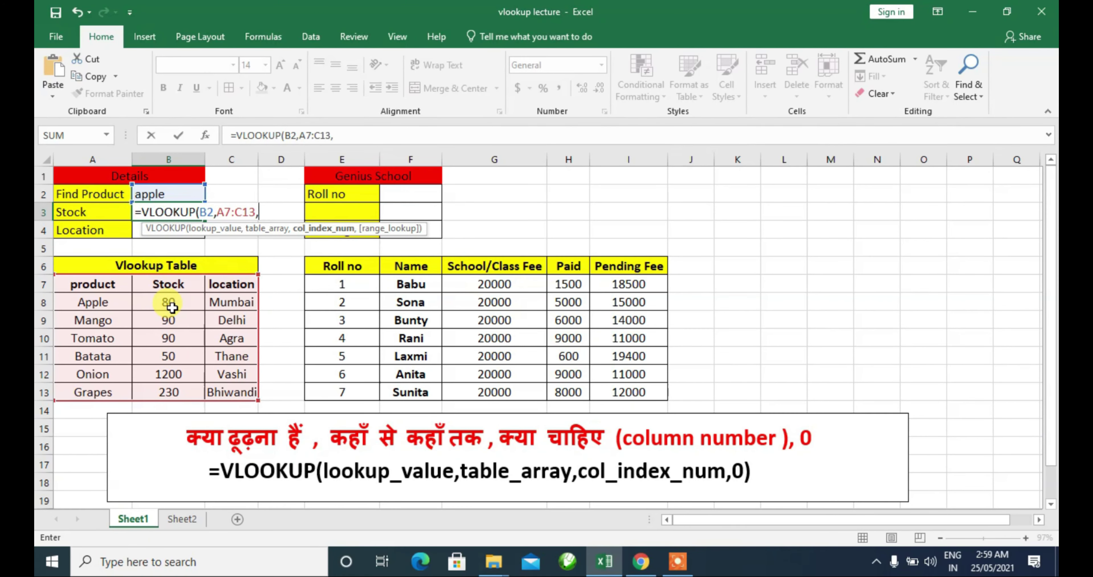
type("2")
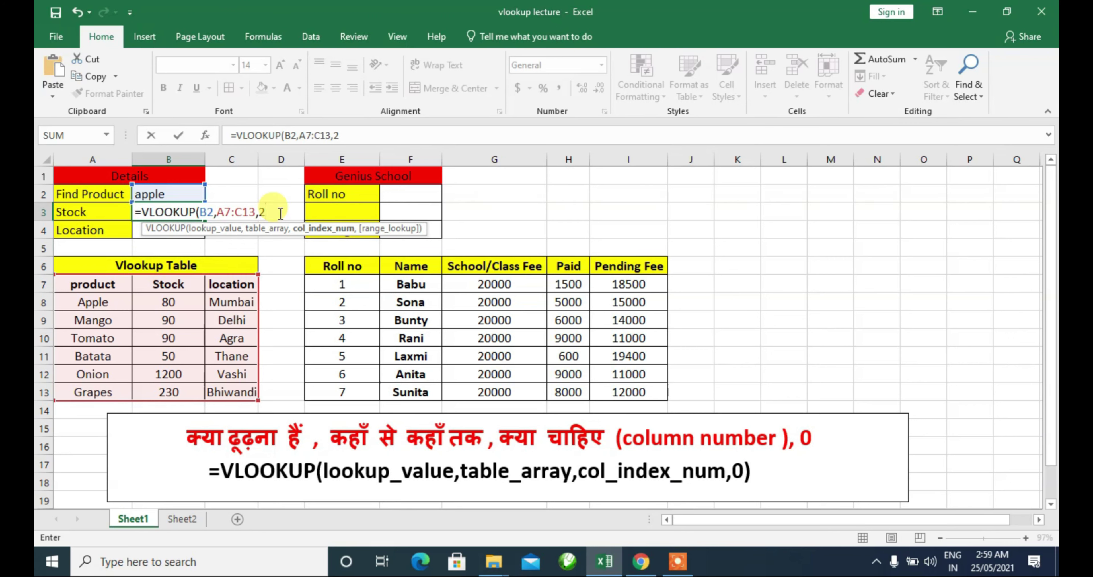
type(",")
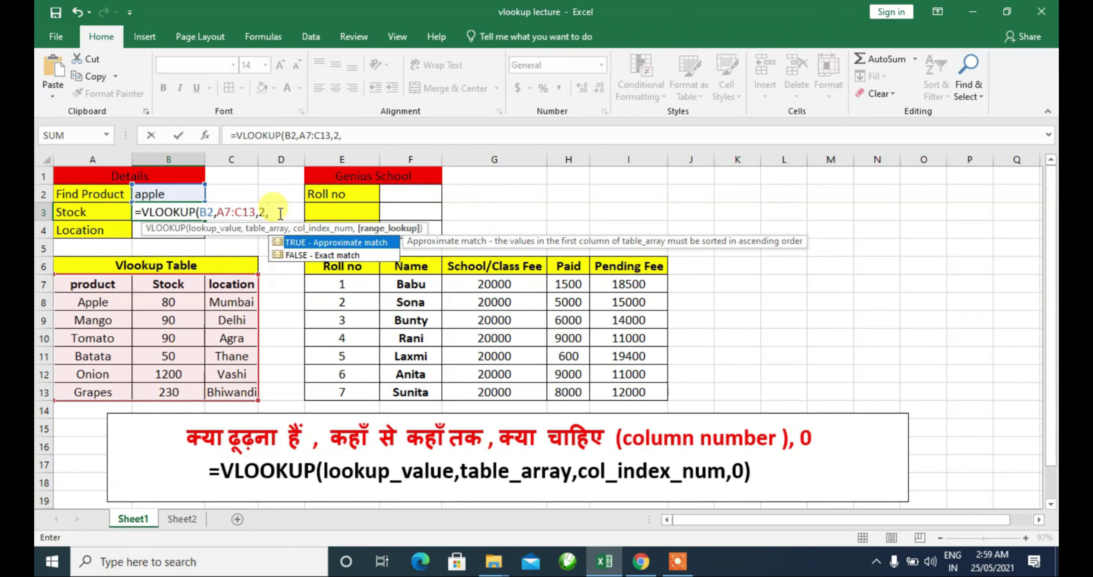
type("0")
key("Return")
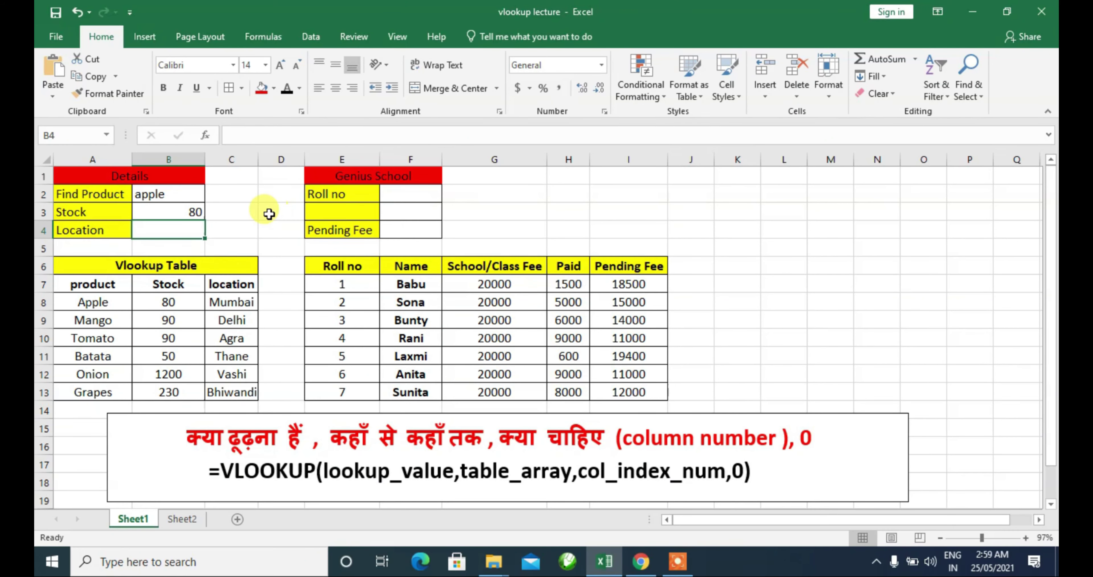
Replace apple with mango in Find Product so Stock shows 90
left_click(181, 192)
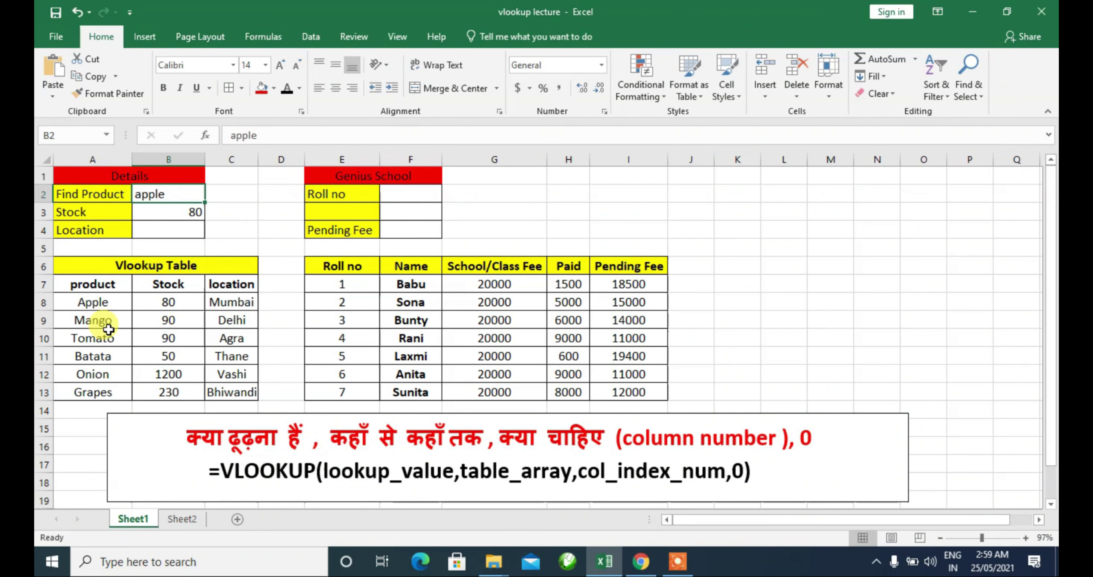
left_click(168, 190)
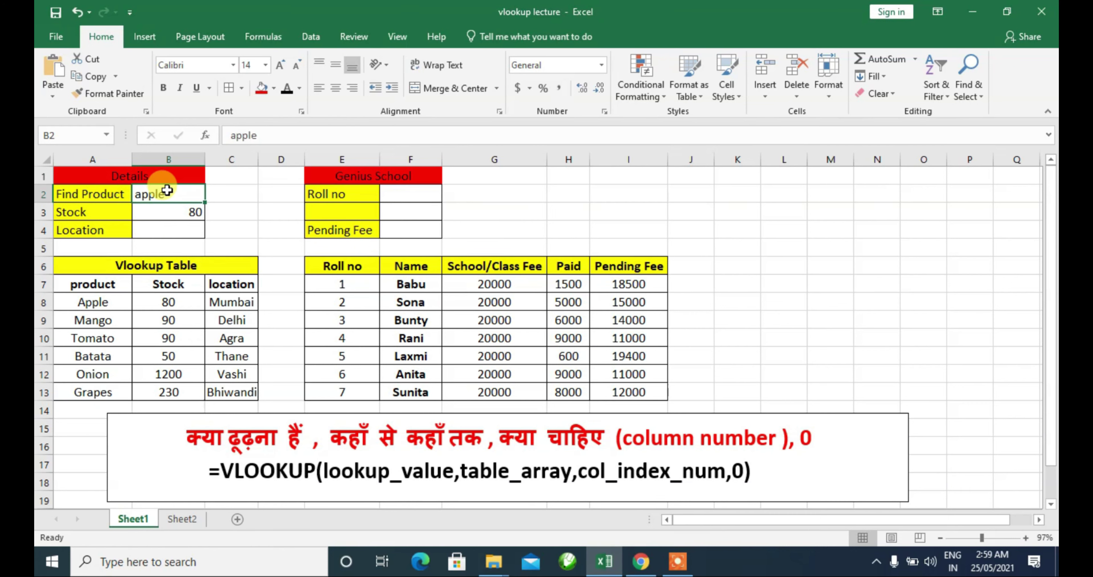
type("mang")
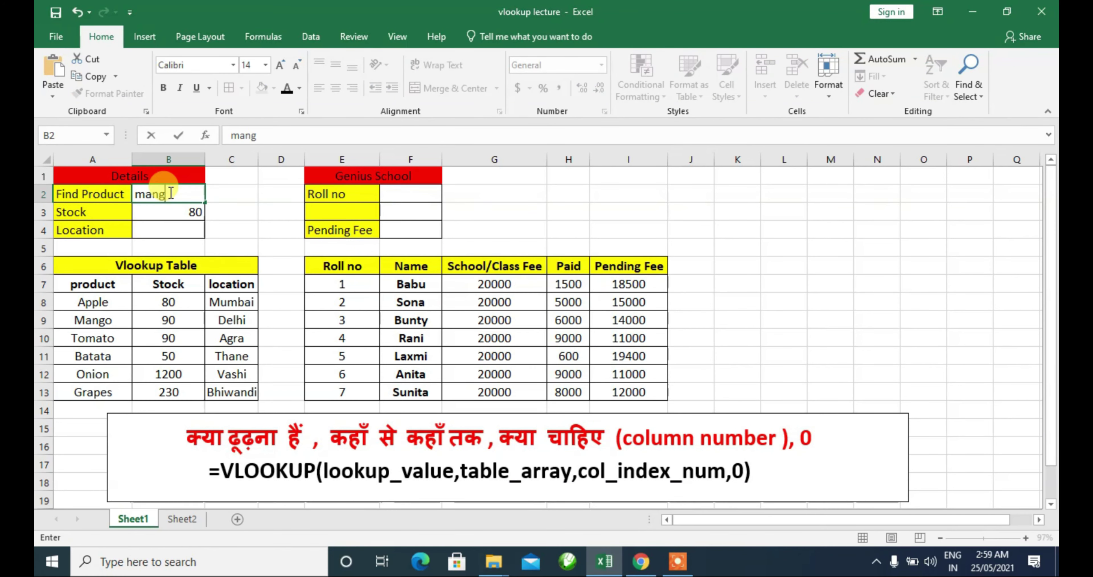
type("o")
key("Return")
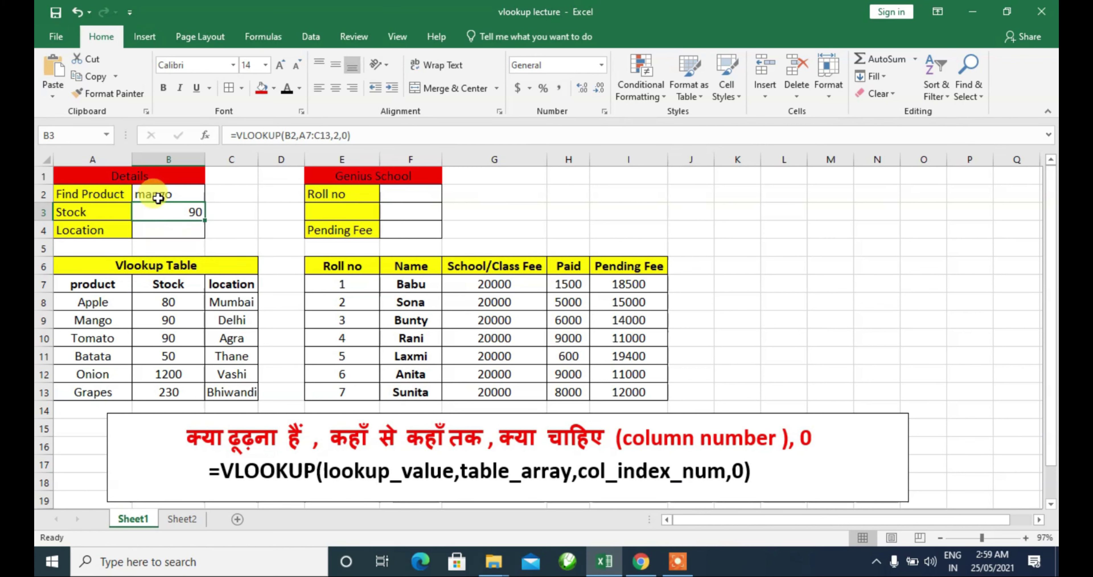
left_click(179, 196)
left_click(186, 212)
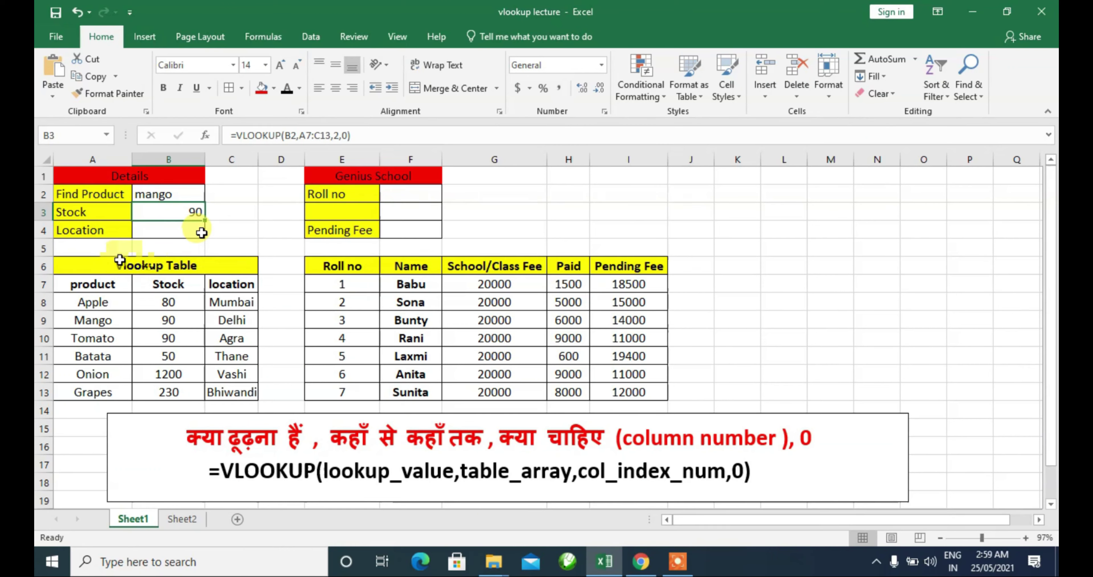
left_click(179, 227)
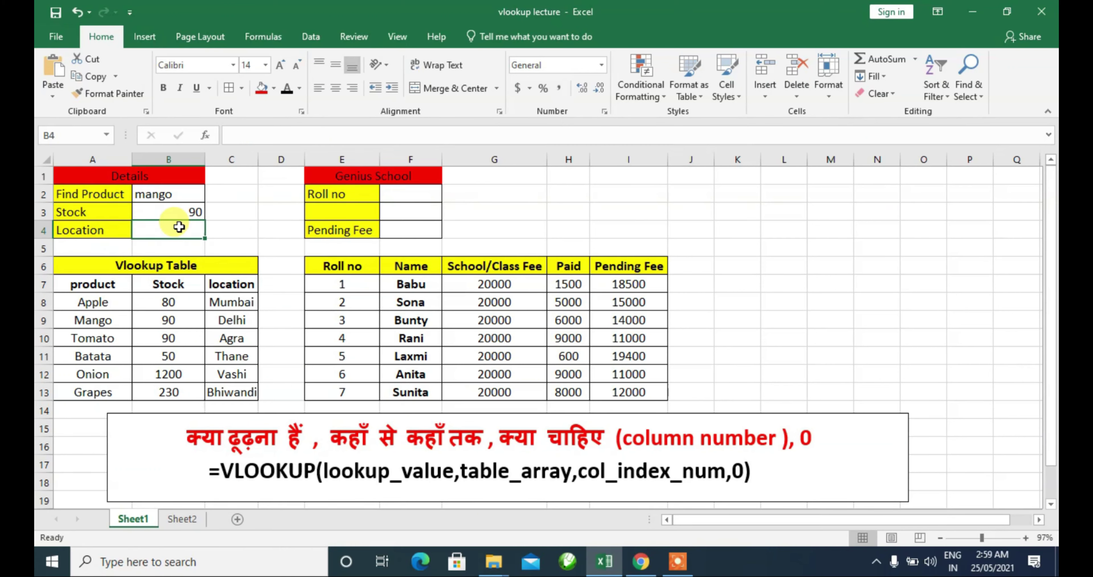
Enter =VLOOKUP(B2,A7:C13,3,0) in the Location cell B4, returning Bhiwandi for grapes
type("=")
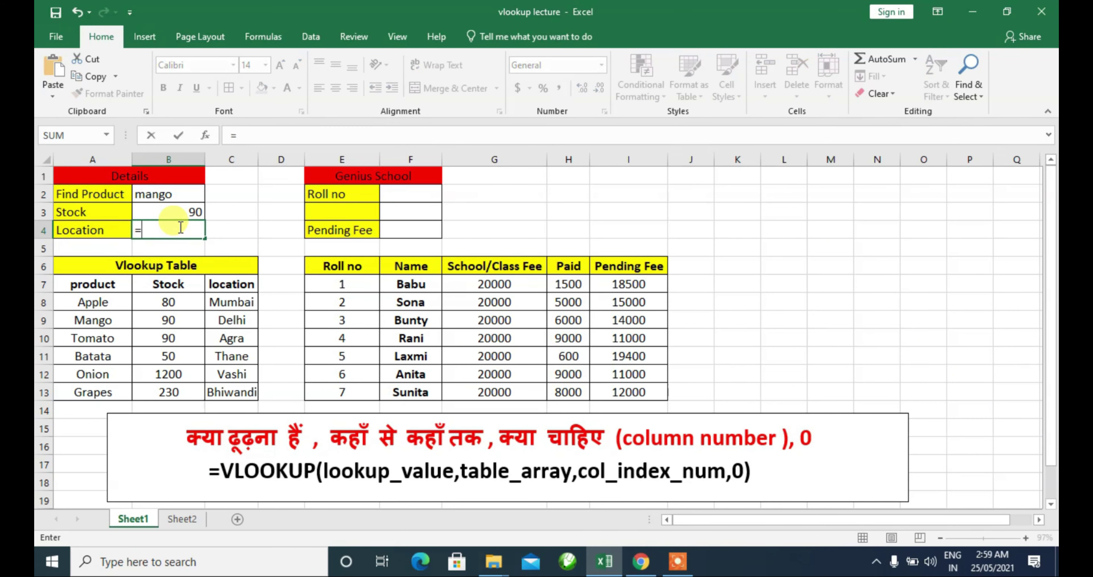
type("vl")
key("Tab")
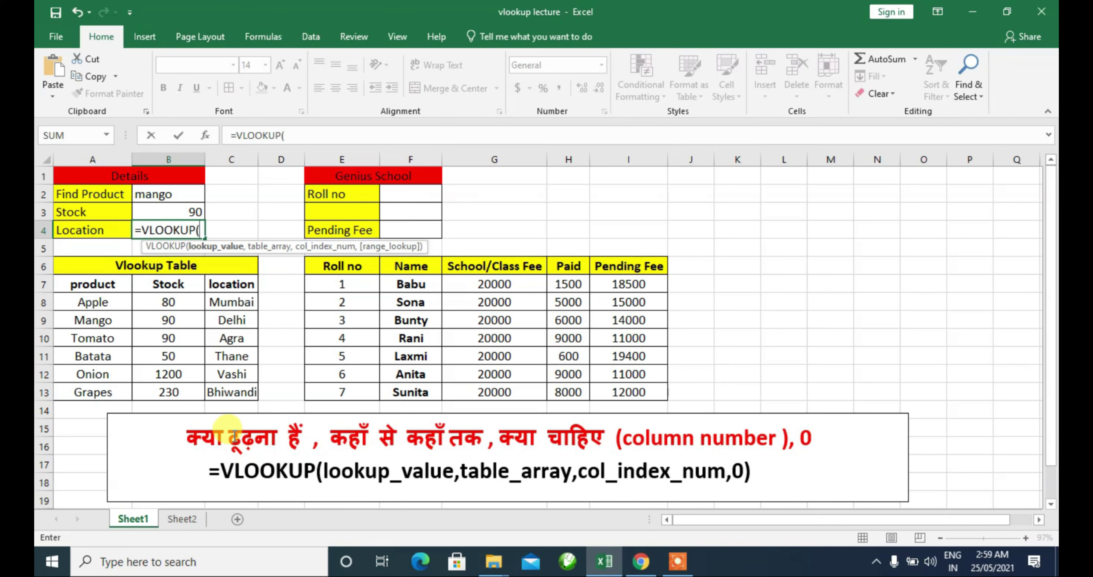
left_click(151, 192)
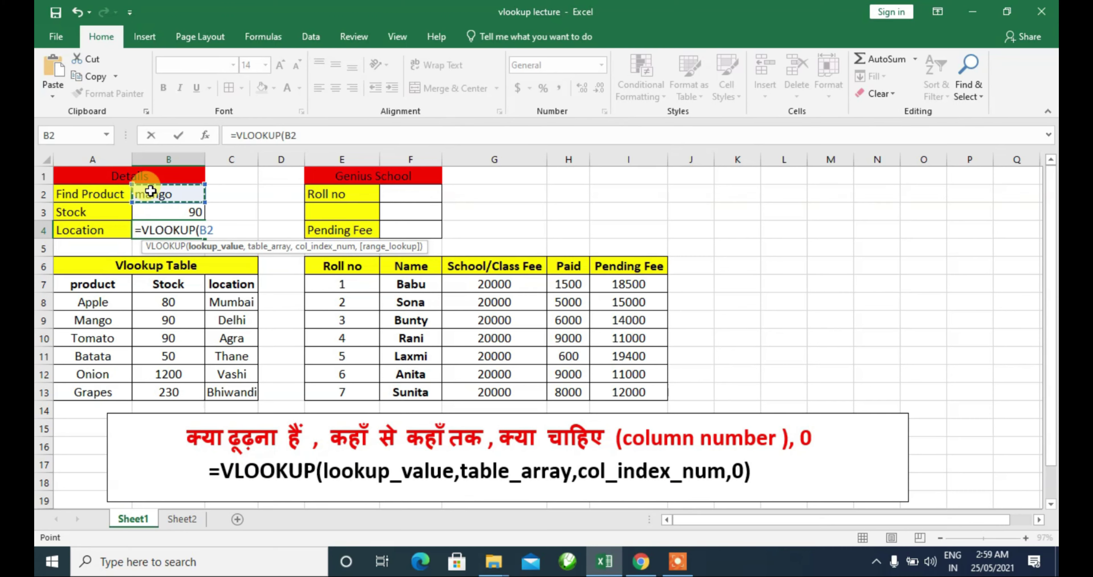
type(",")
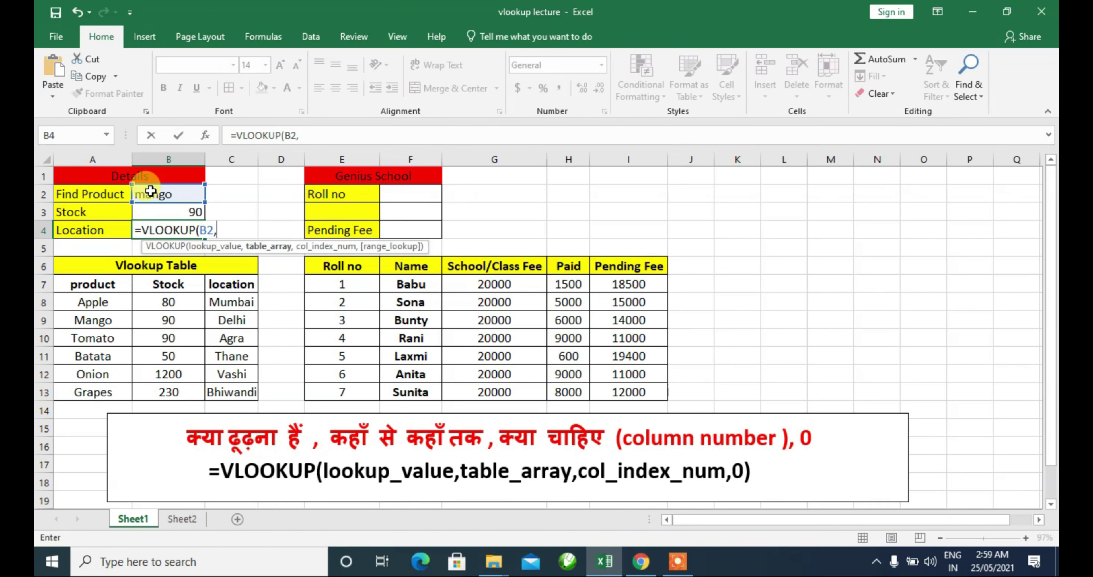
left_click_drag(64, 284, 238, 395)
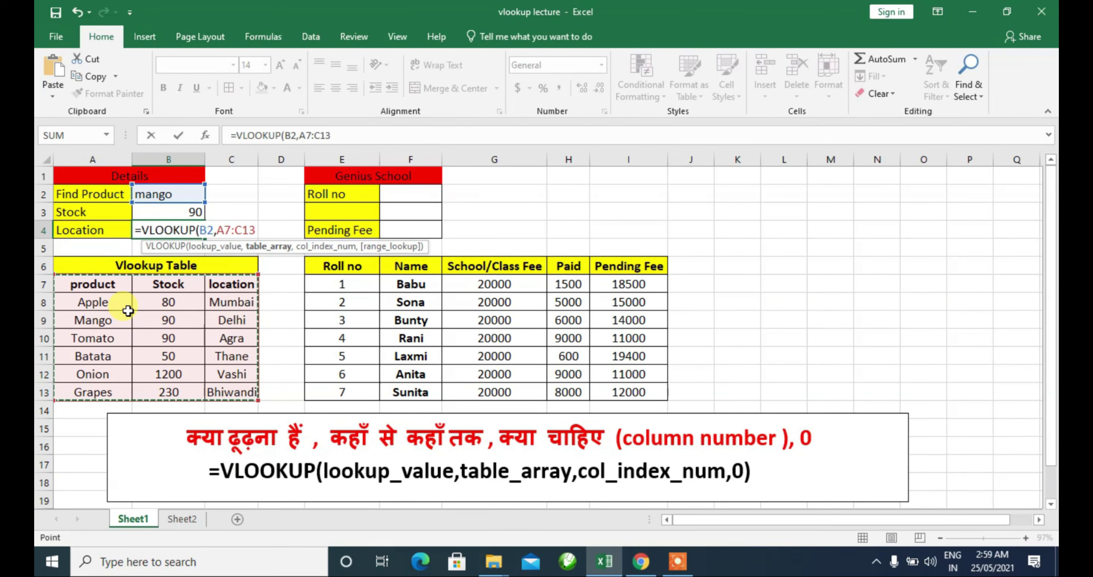
type(",")
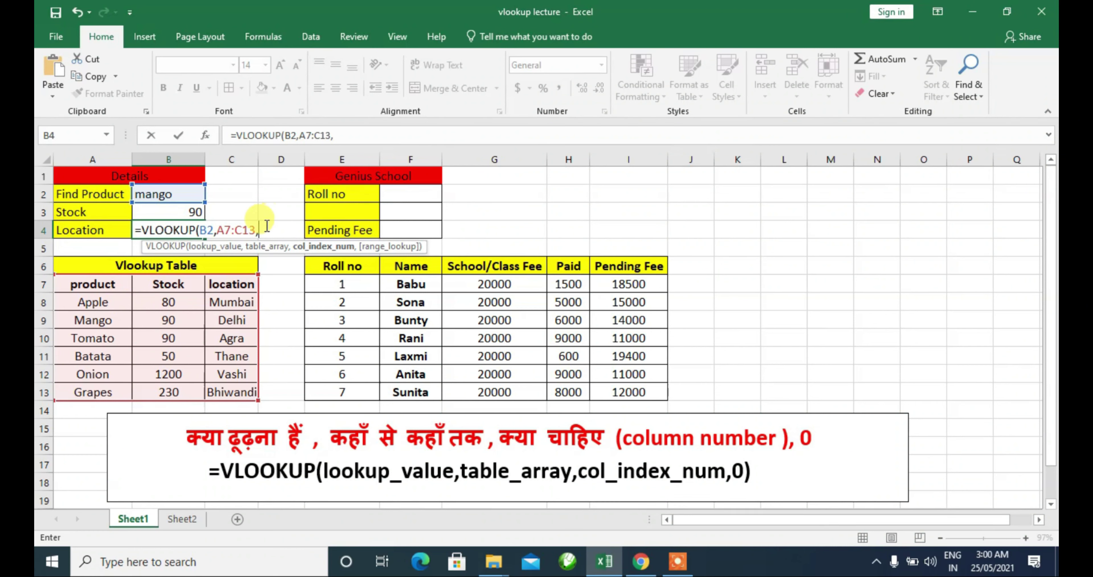
type("3")
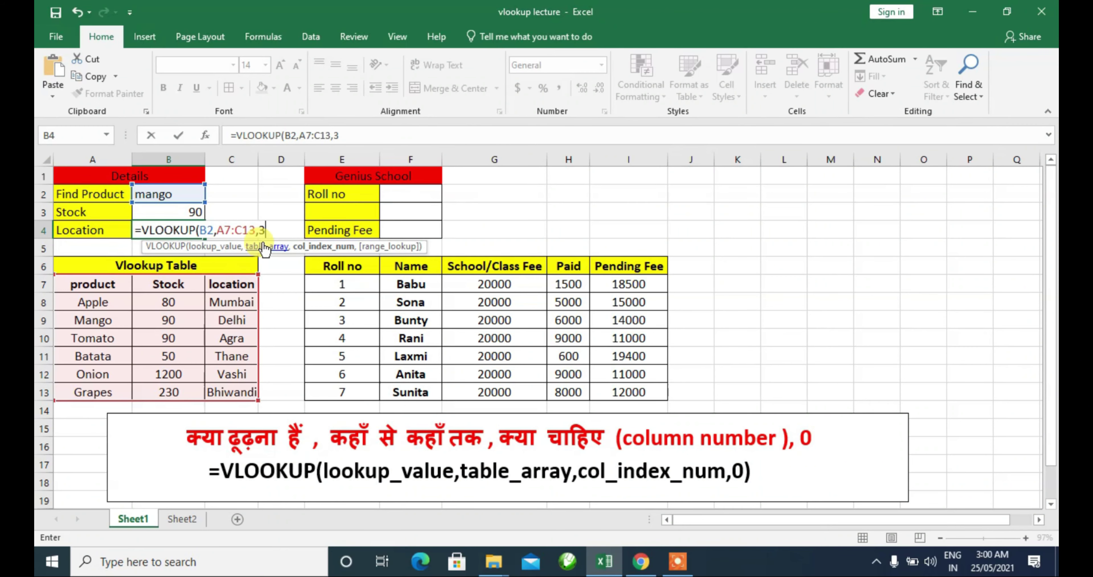
type(",0")
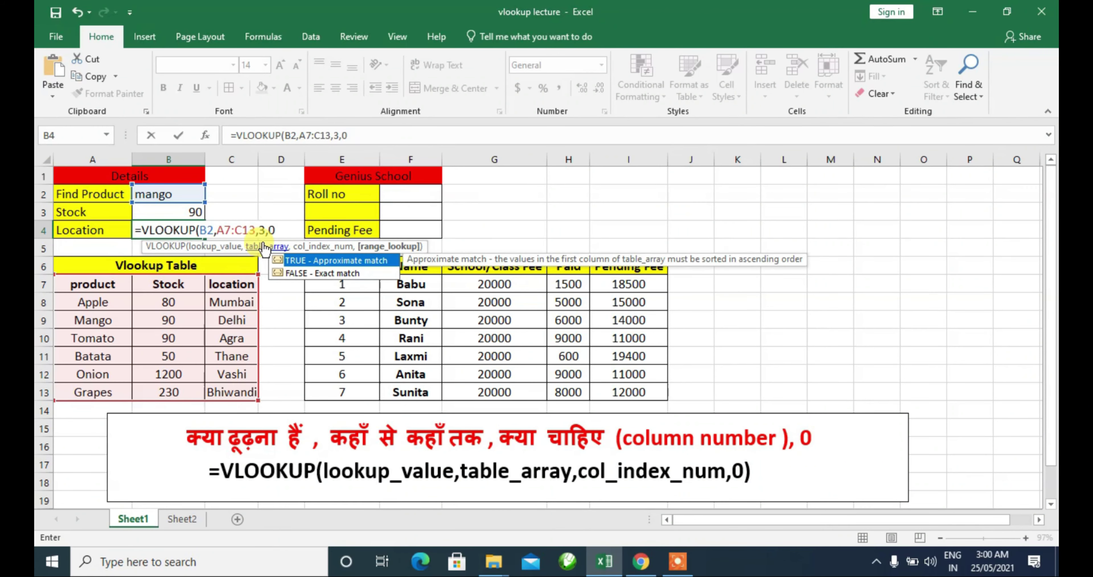
key("Return")
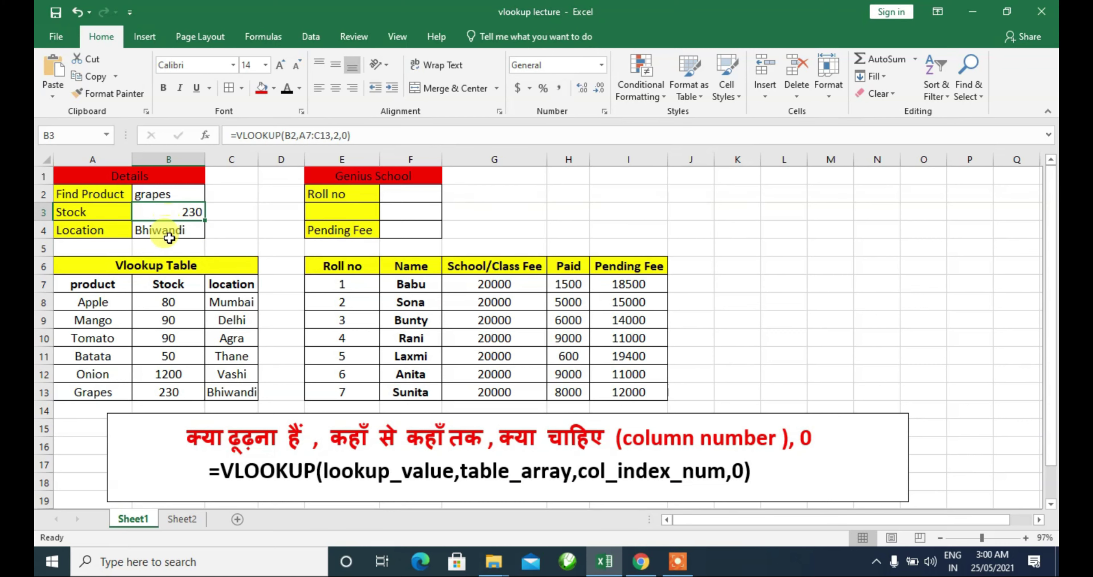
left_click(182, 231)
left_click(186, 241)
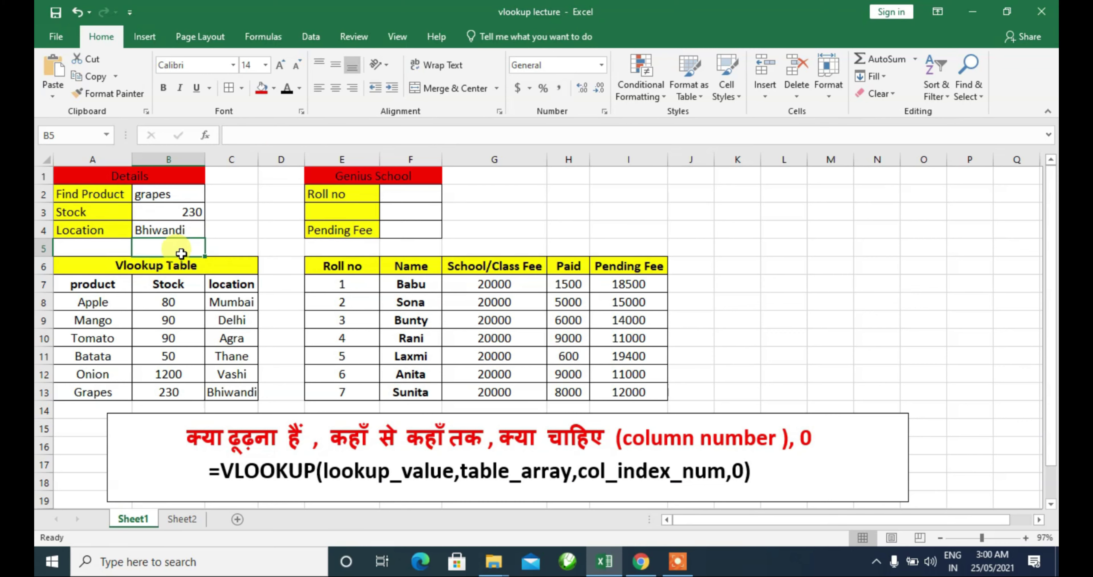
left_click(162, 224)
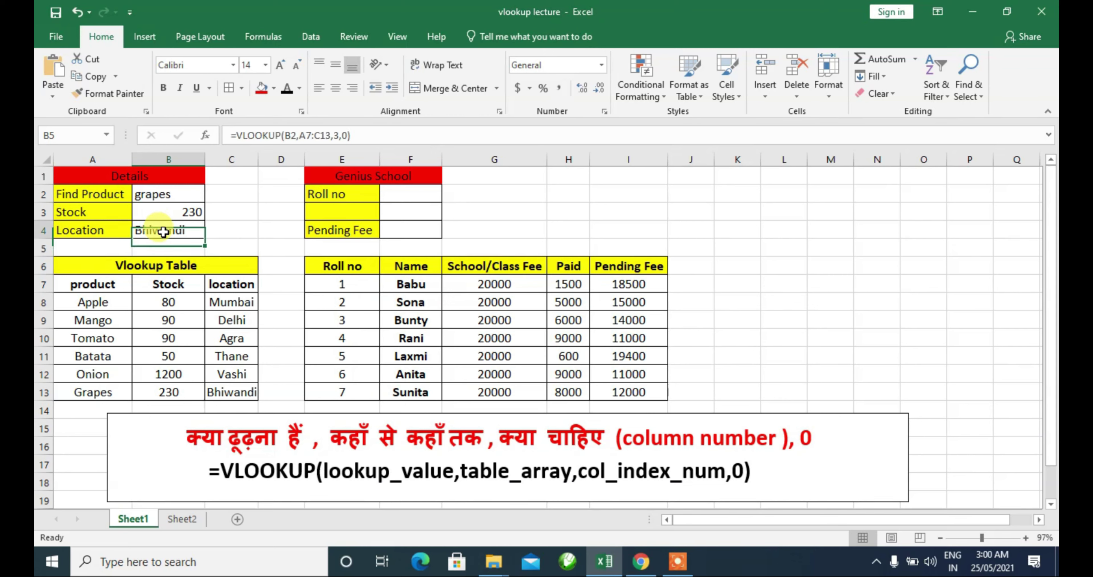
left_click(235, 282)
left_click(95, 190)
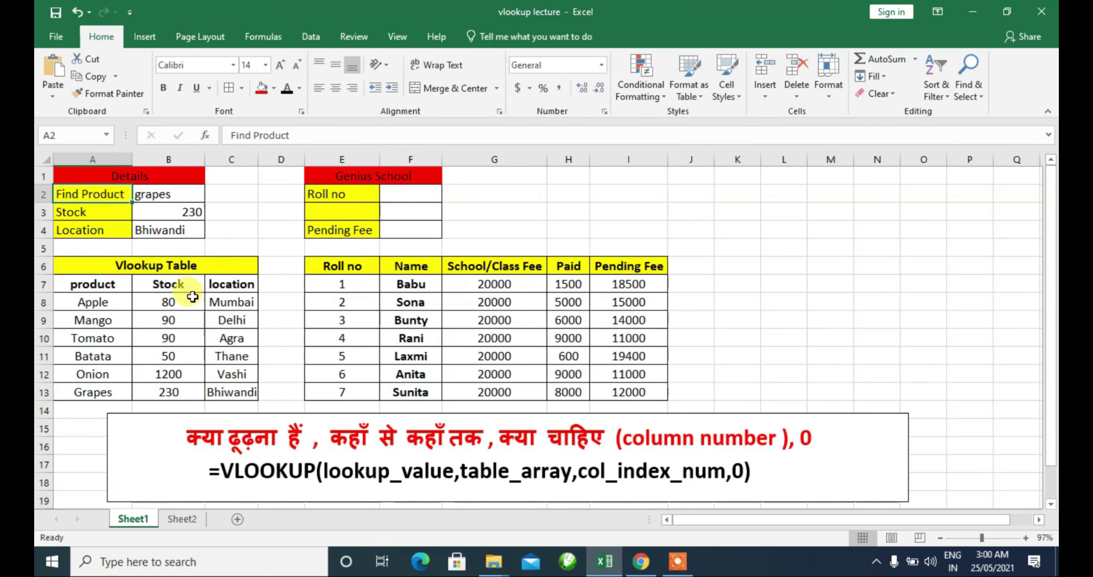
left_click(112, 306)
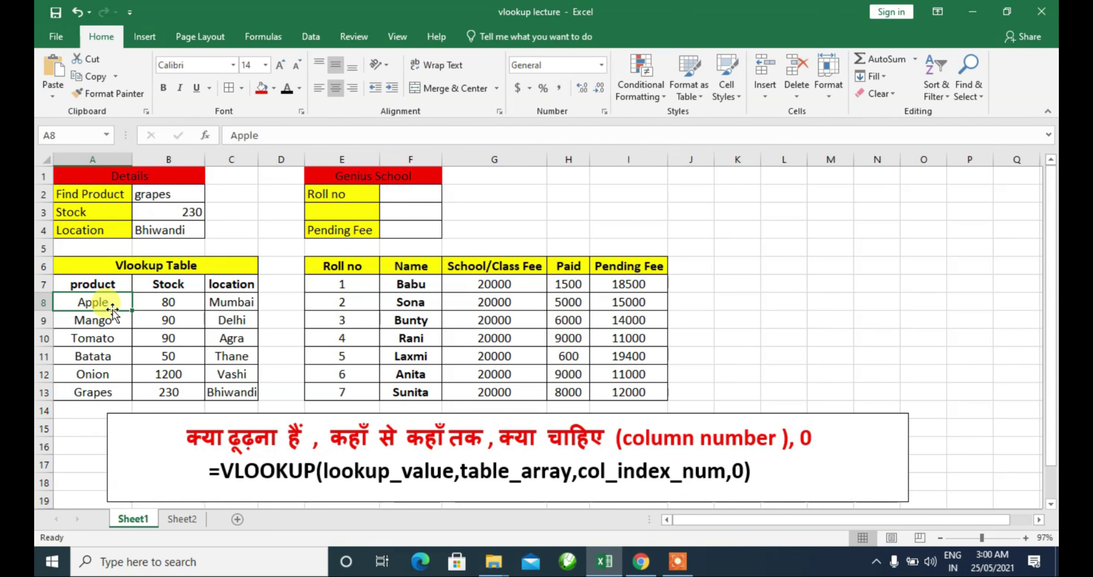
left_click(492, 261)
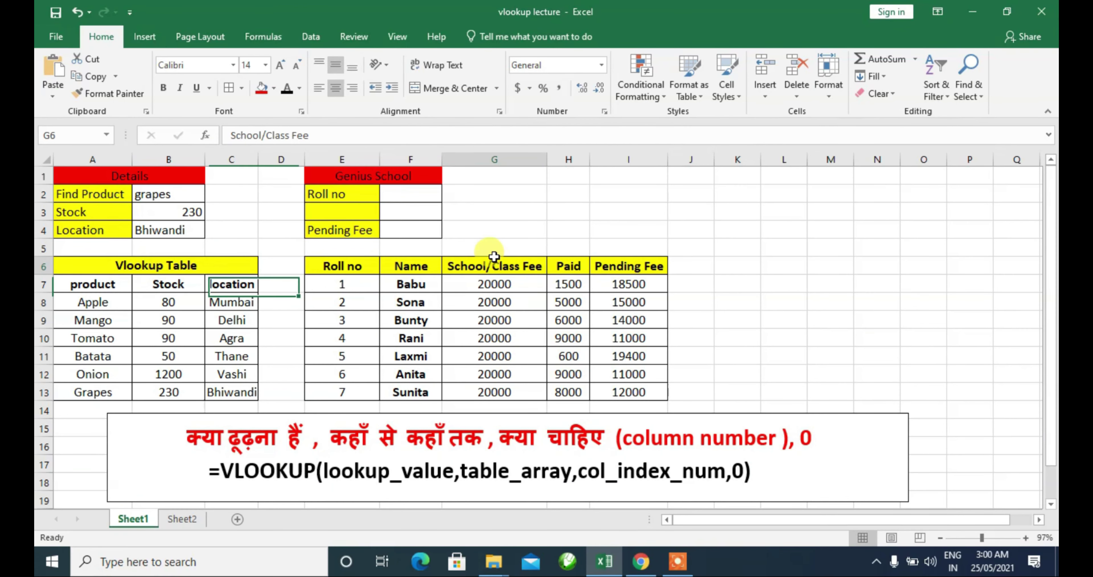
left_click(374, 177)
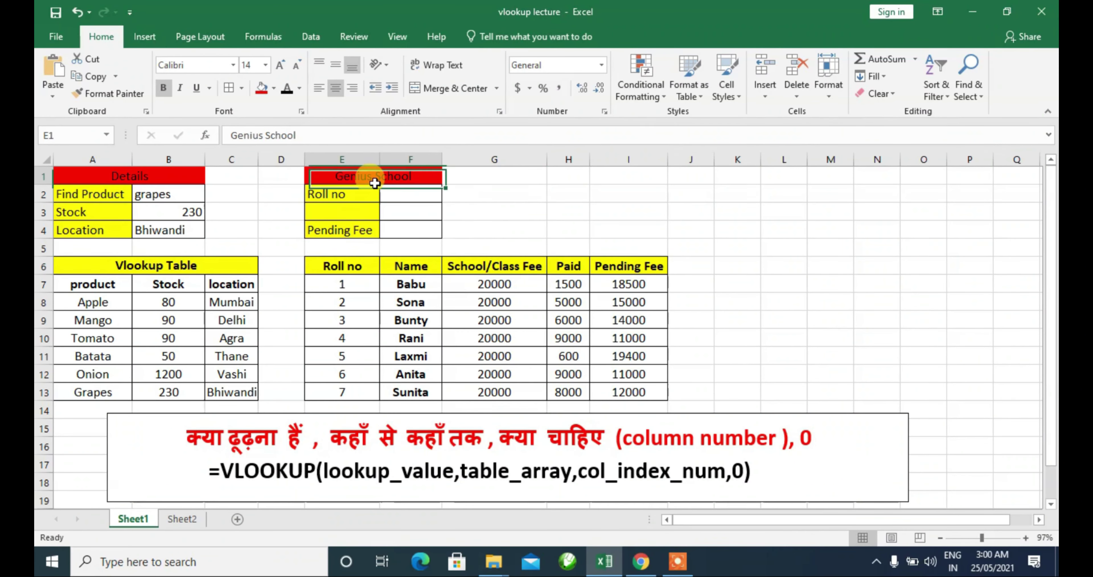
left_click(446, 336)
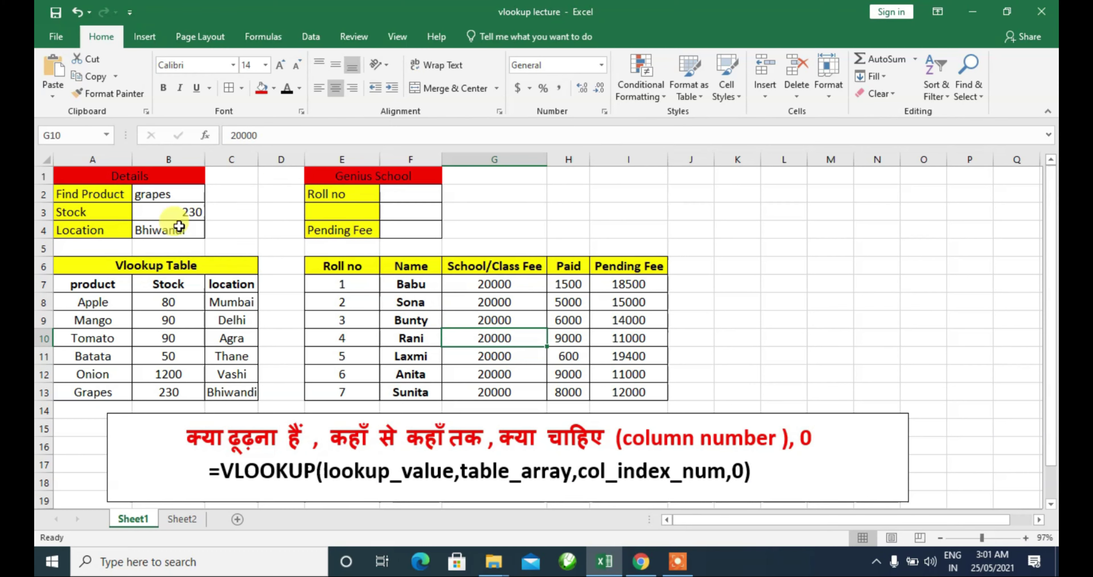
Set the Roll no cell F2 to 1
left_click(405, 194)
type("1")
key("Return")
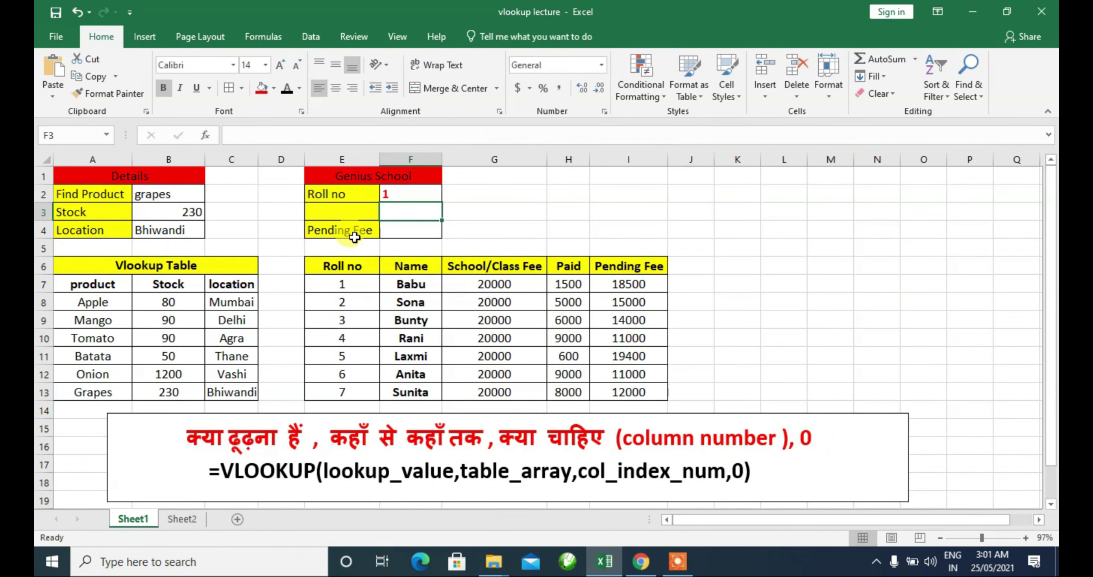
Start the Pending Fee formula in F4 as =VLOOKUP(F2,E6:I13, over the fee table
left_click(378, 231)
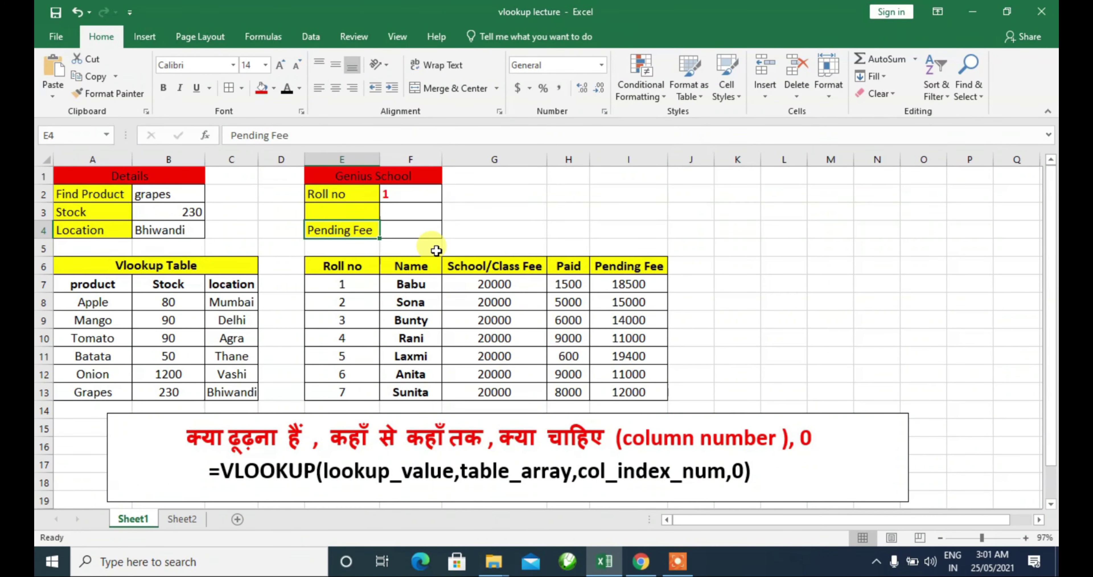
left_click(422, 233)
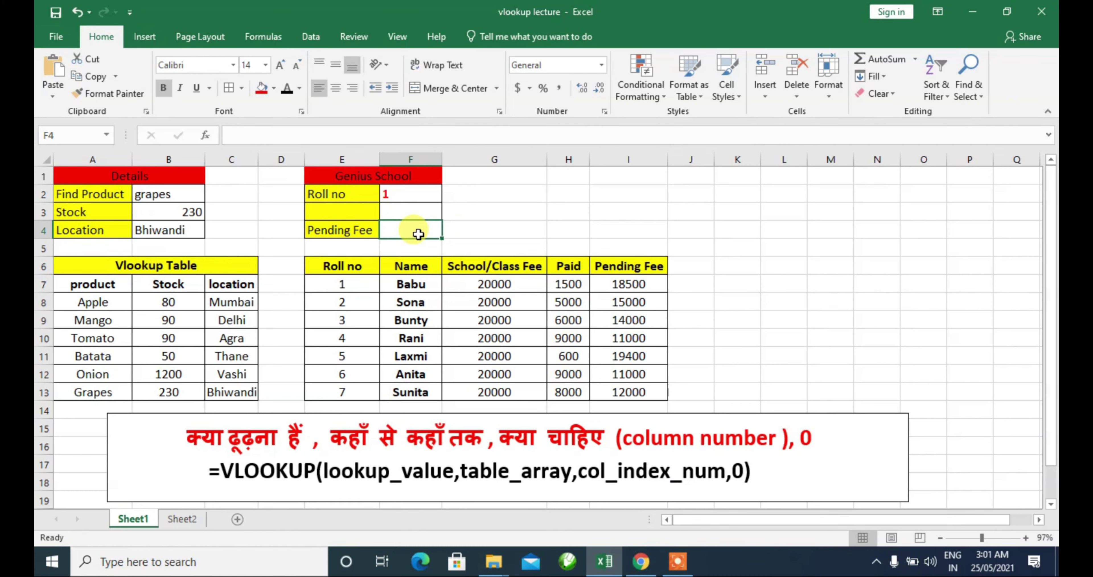
type("=")
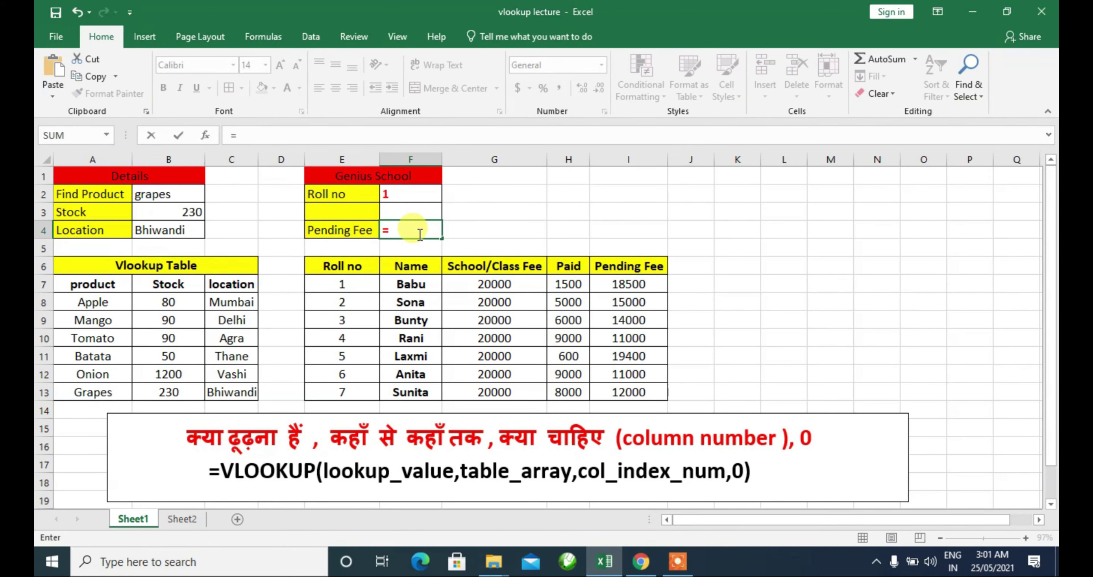
type("vl")
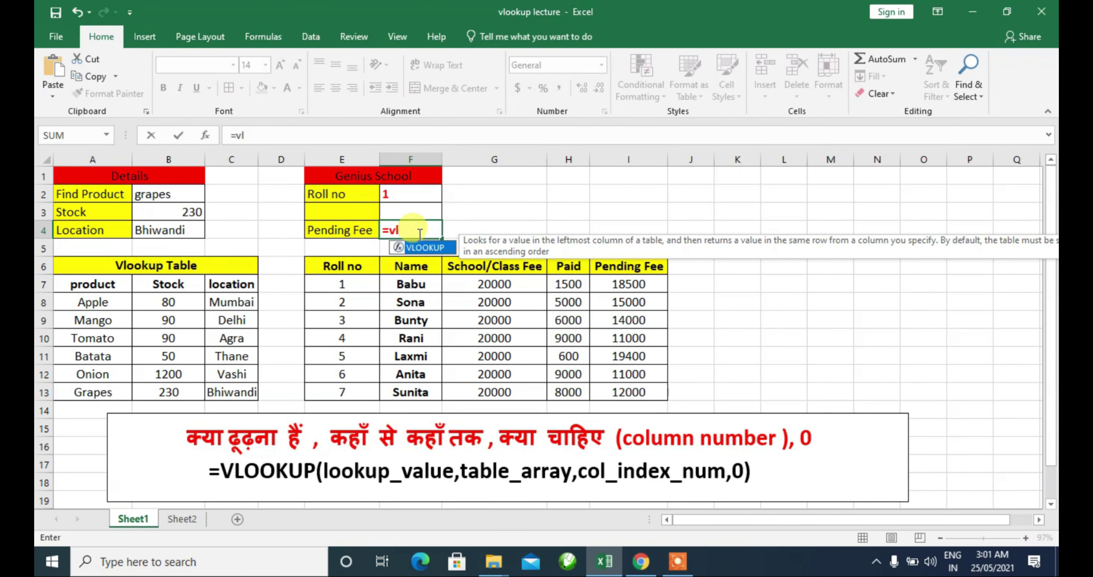
key("Tab")
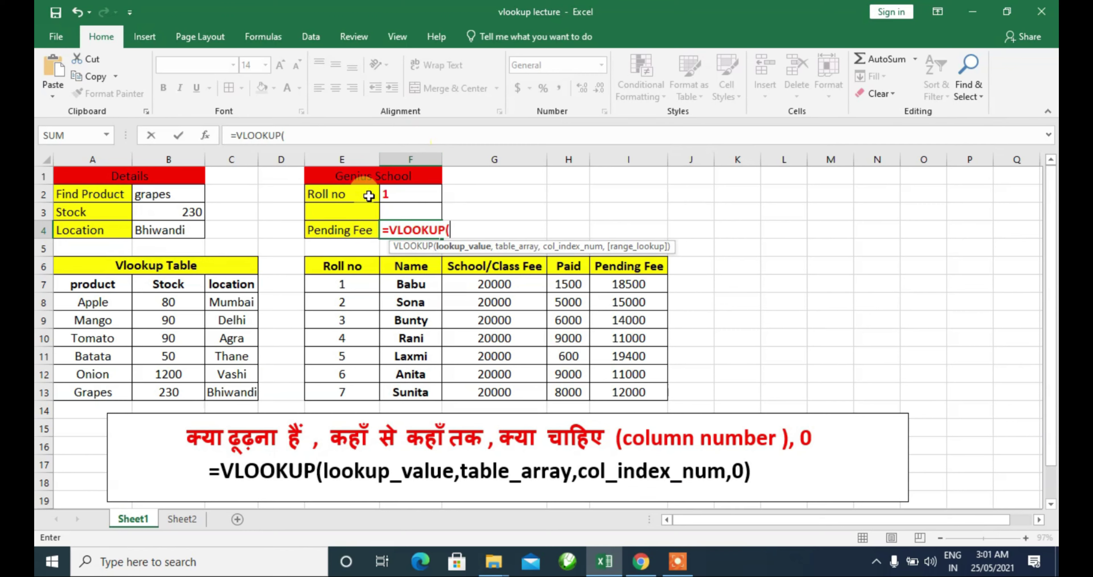
left_click(410, 193)
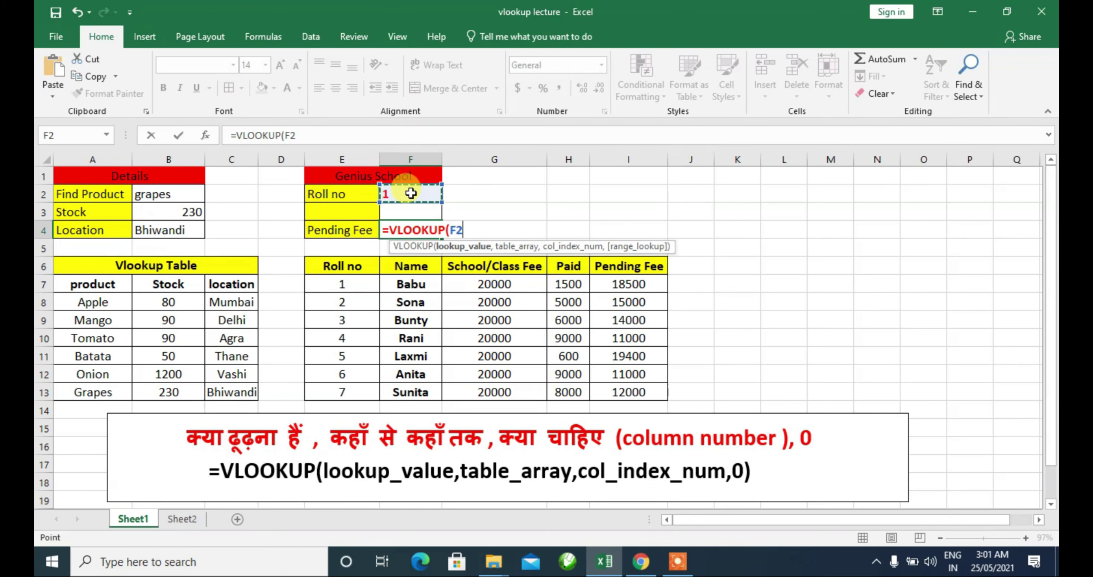
type(",")
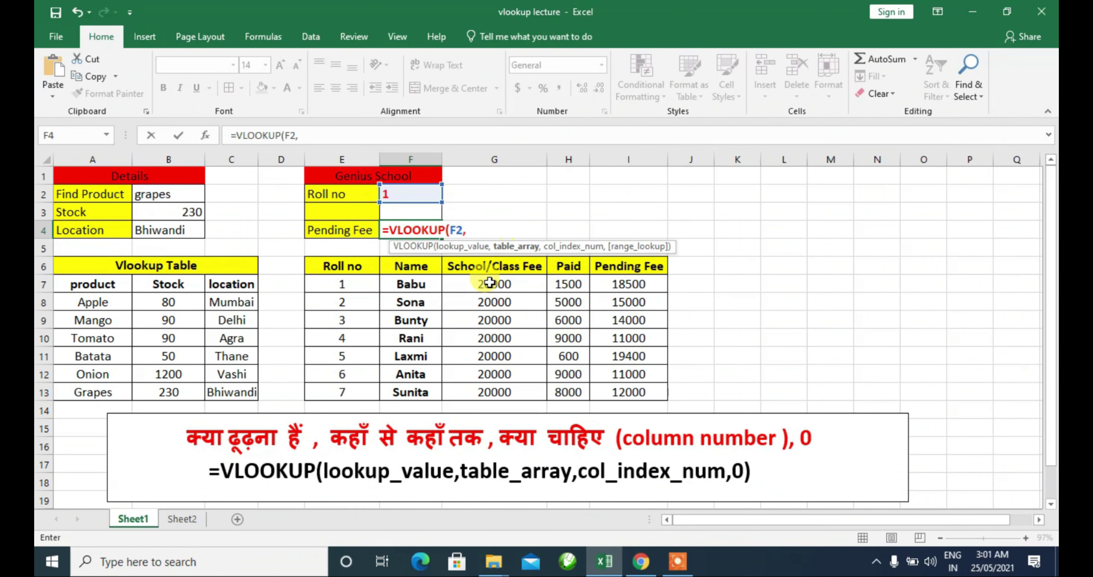
left_click_drag(339, 266, 631, 398)
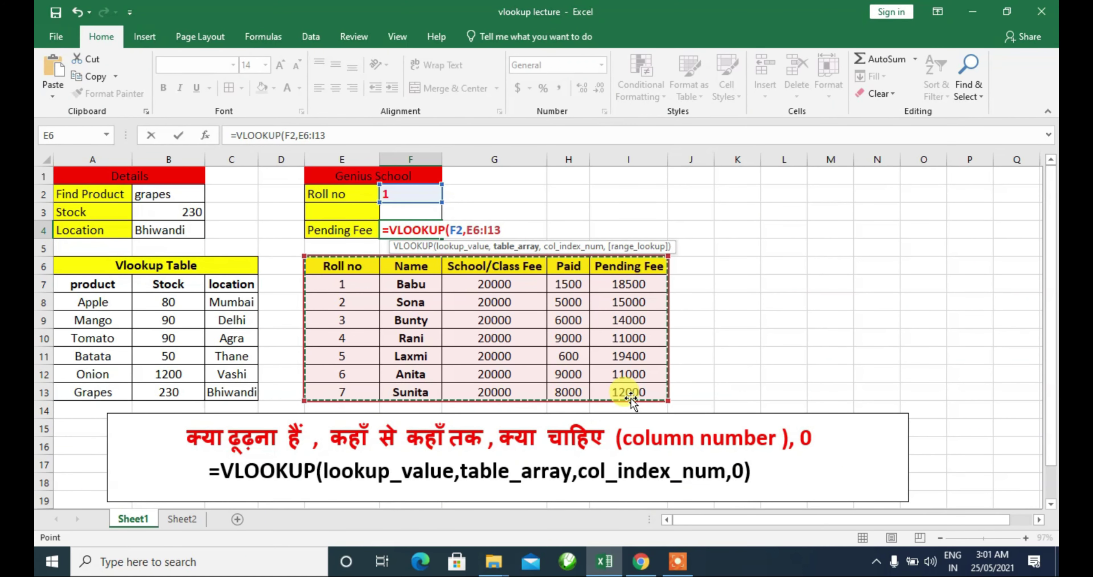
type(",5,0")
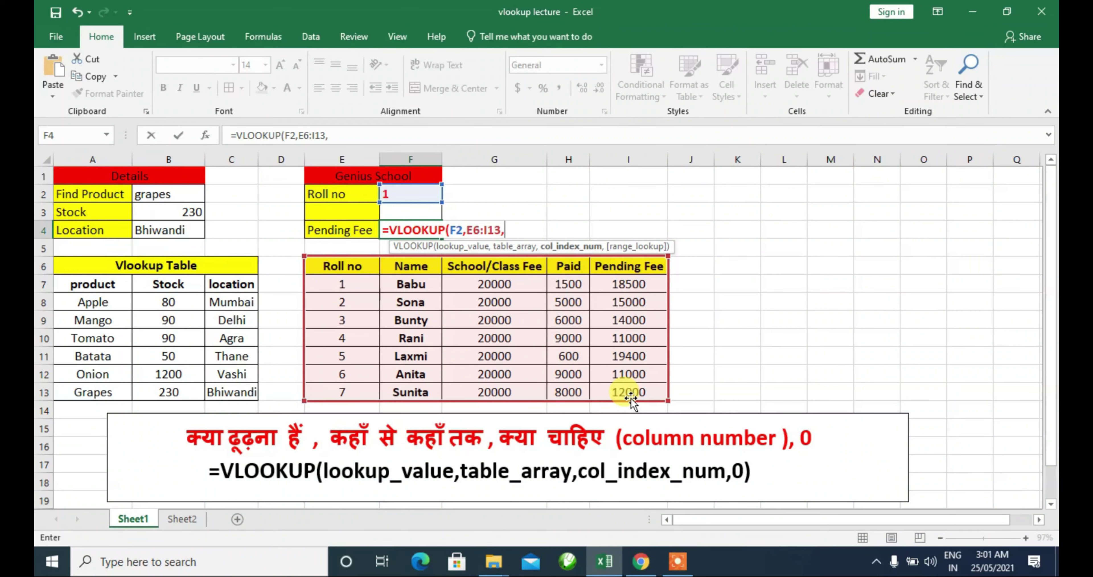
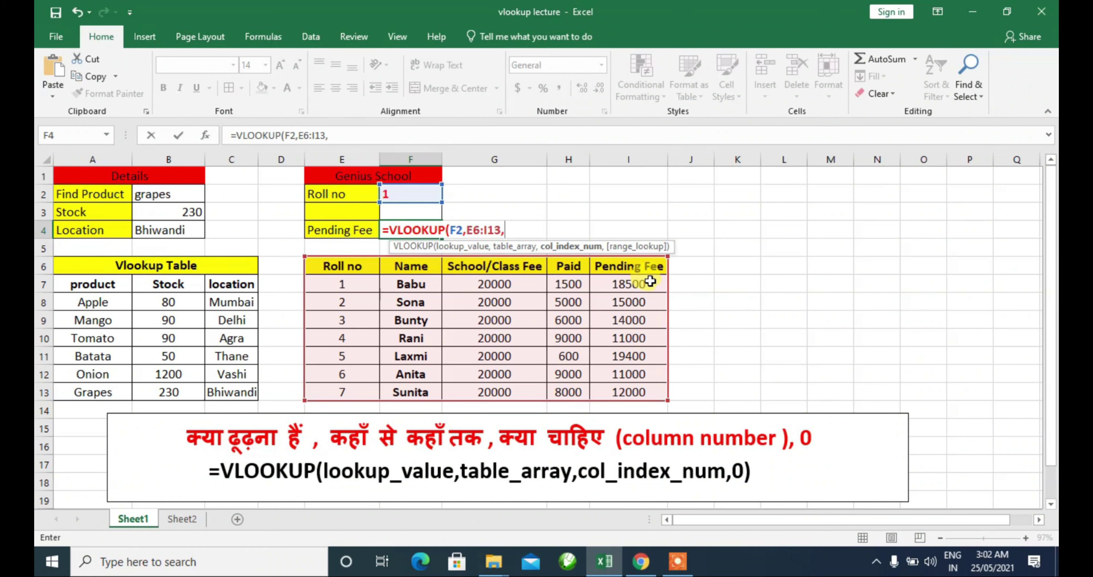
Complete F4 as =VLOOKUP(F2,E6:I13,5,0), returning pending fee 18500 for roll number 1
type("5")
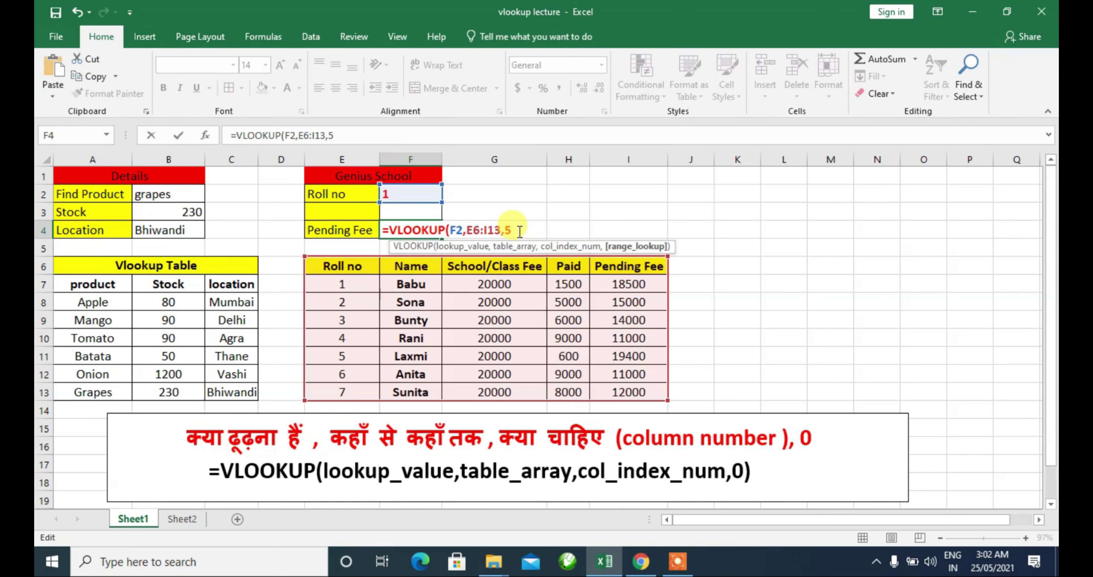
type(",0")
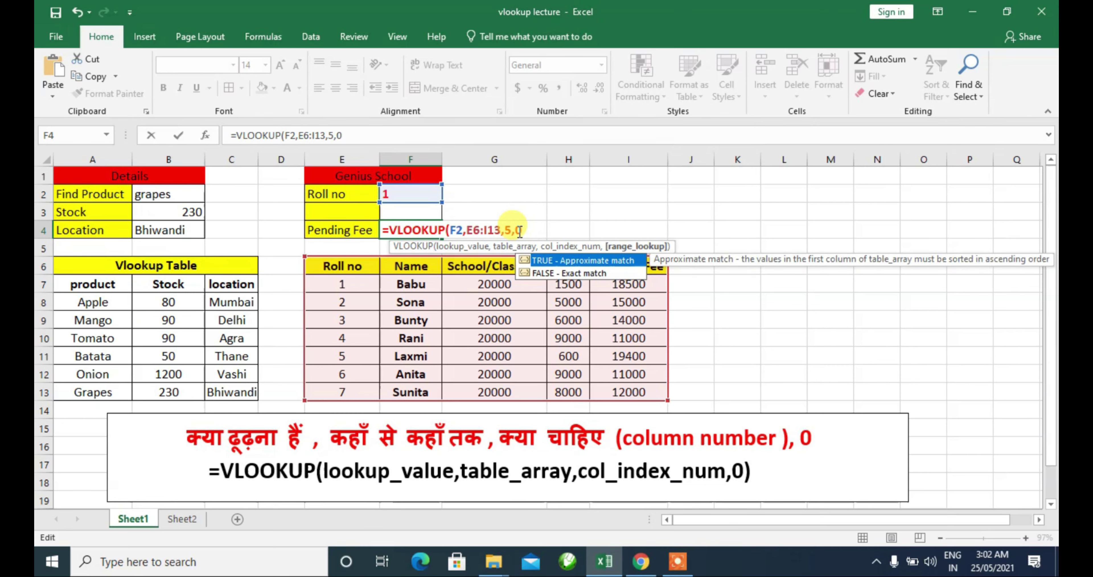
key("Return")
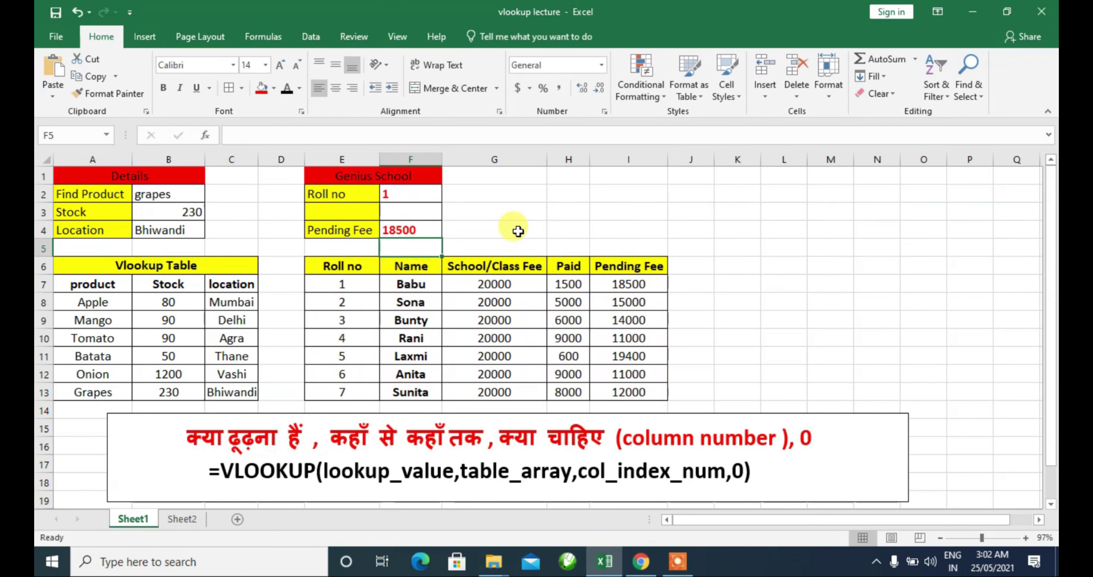
Change the roll number in F2 to 5
left_click(431, 232)
left_click(404, 194)
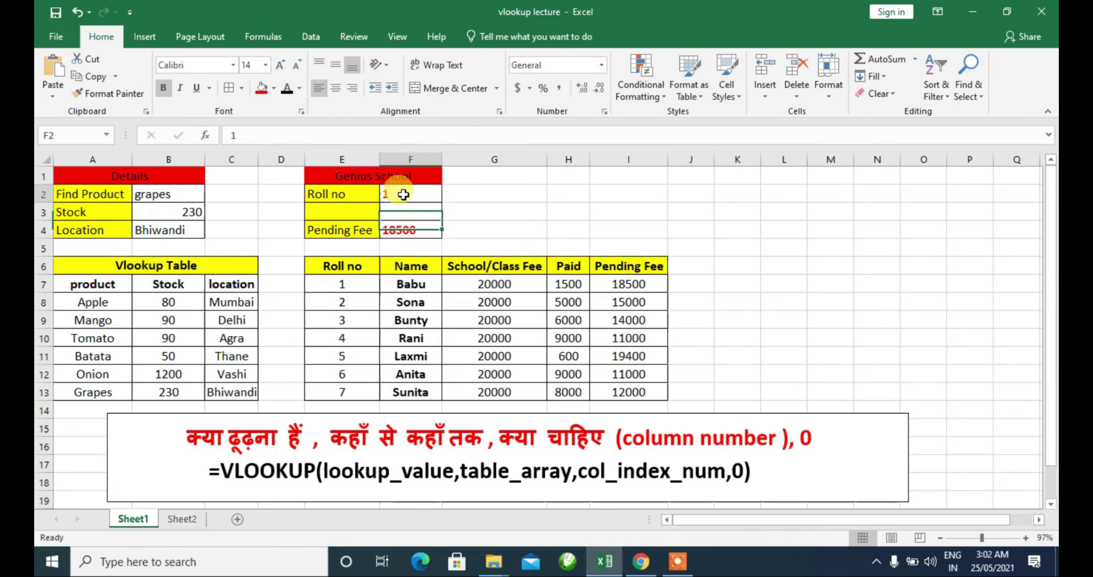
type("5")
key("Return")
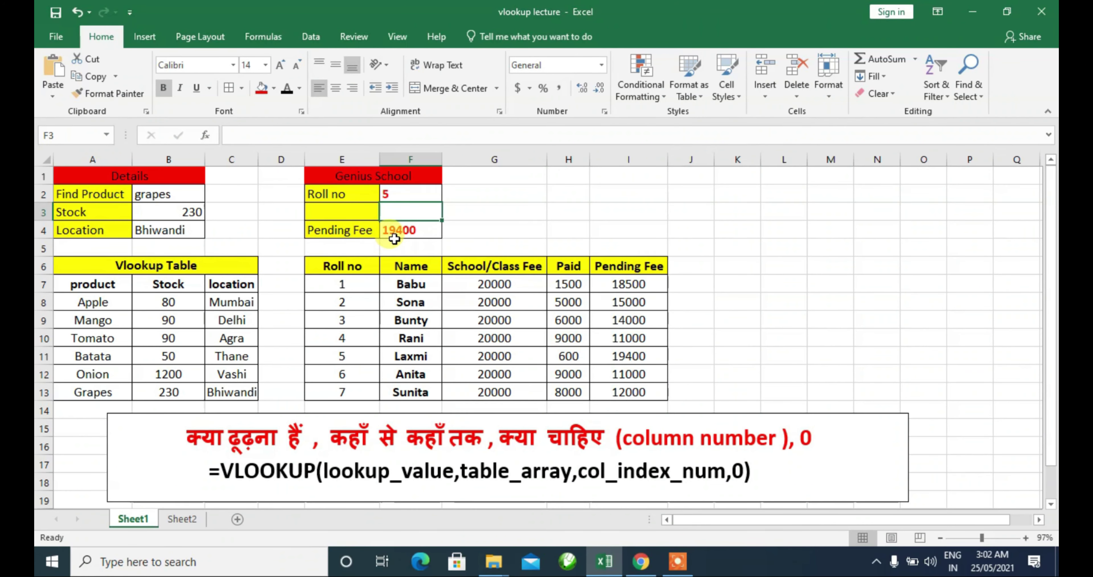
Check Laxmi's row 11 in the table against F4's 19400, then choose the empty row for a name label
left_click(354, 357)
key("Right")
key("Right")
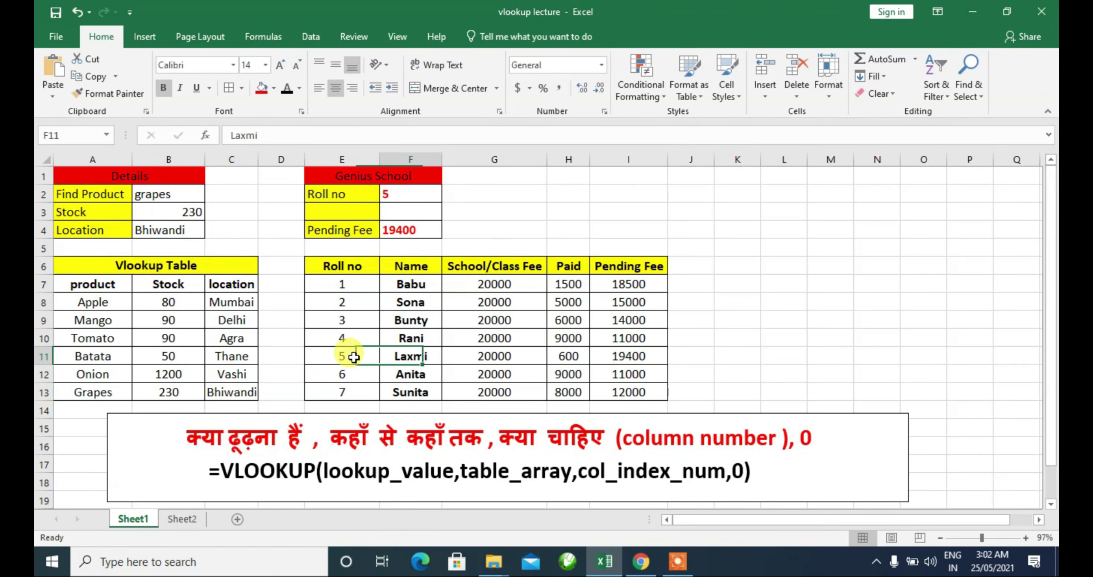
key("Right")
key("Right")
key("Left")
key("Left")
key("Up")
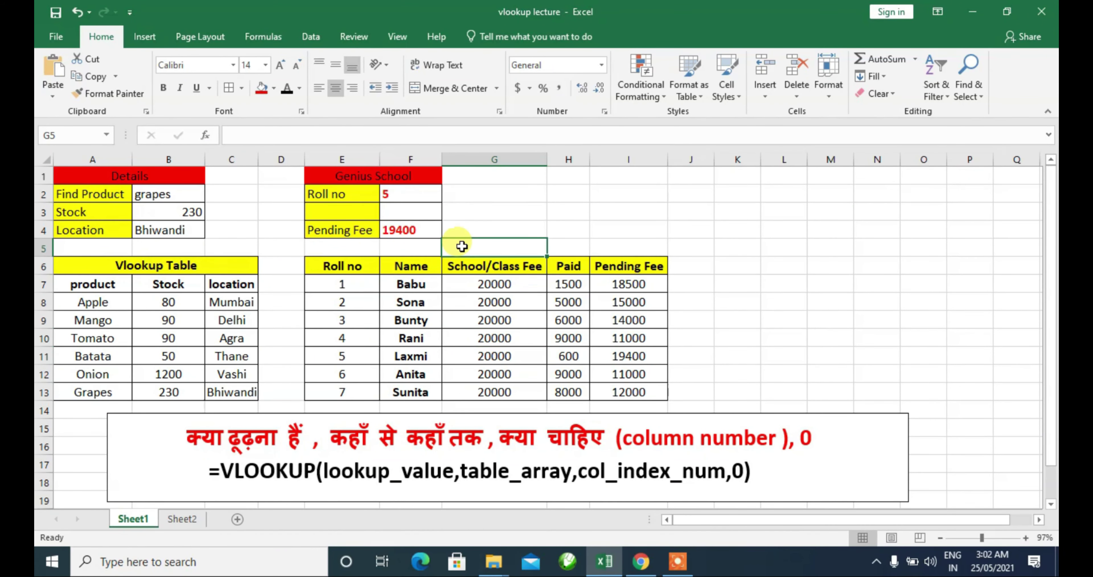
left_click(407, 195)
left_click(408, 227)
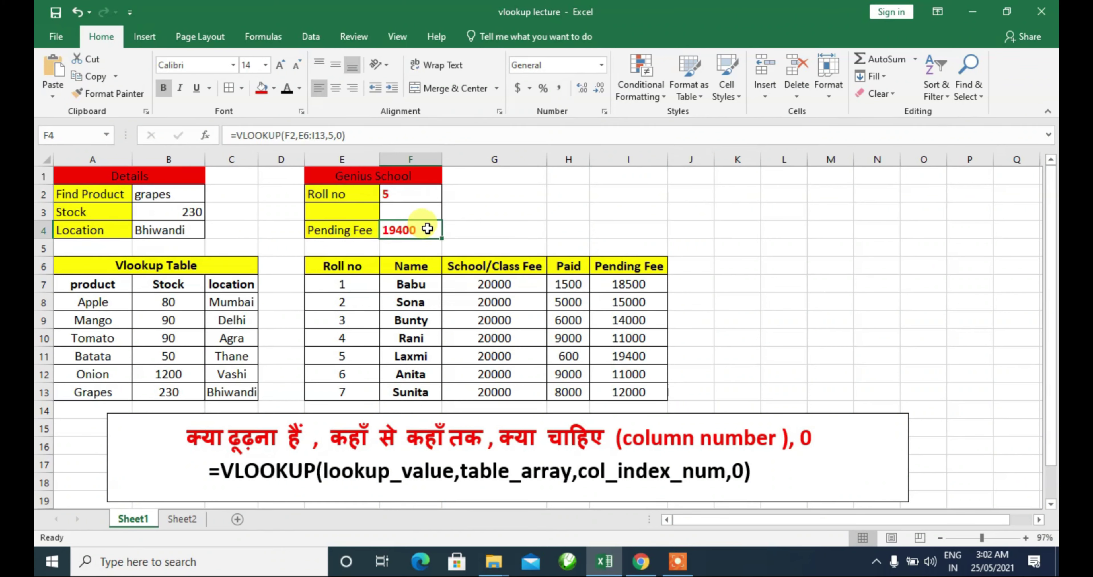
left_click(424, 209)
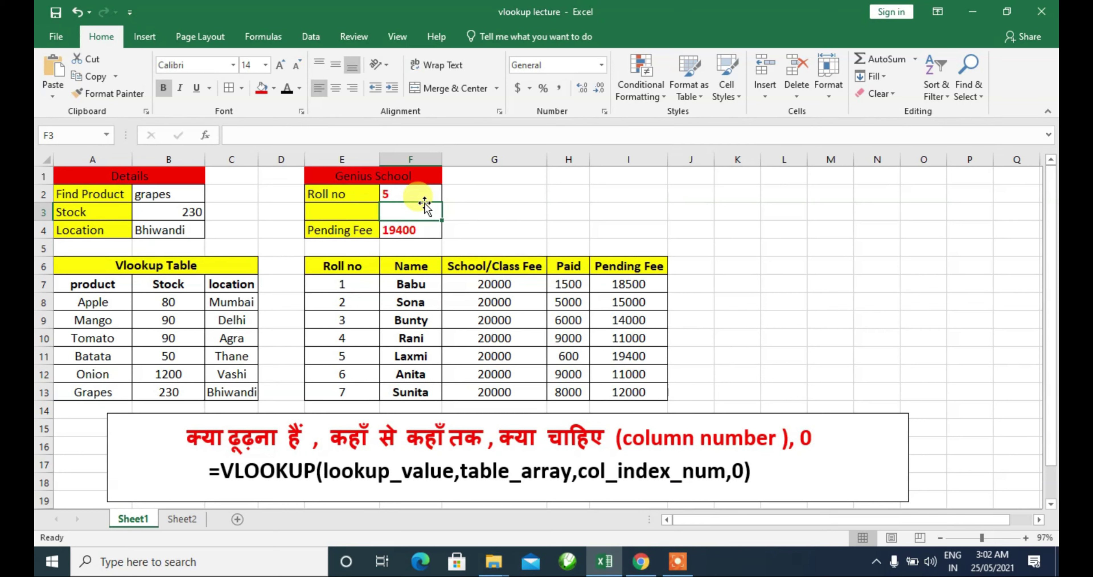
left_click(360, 212)
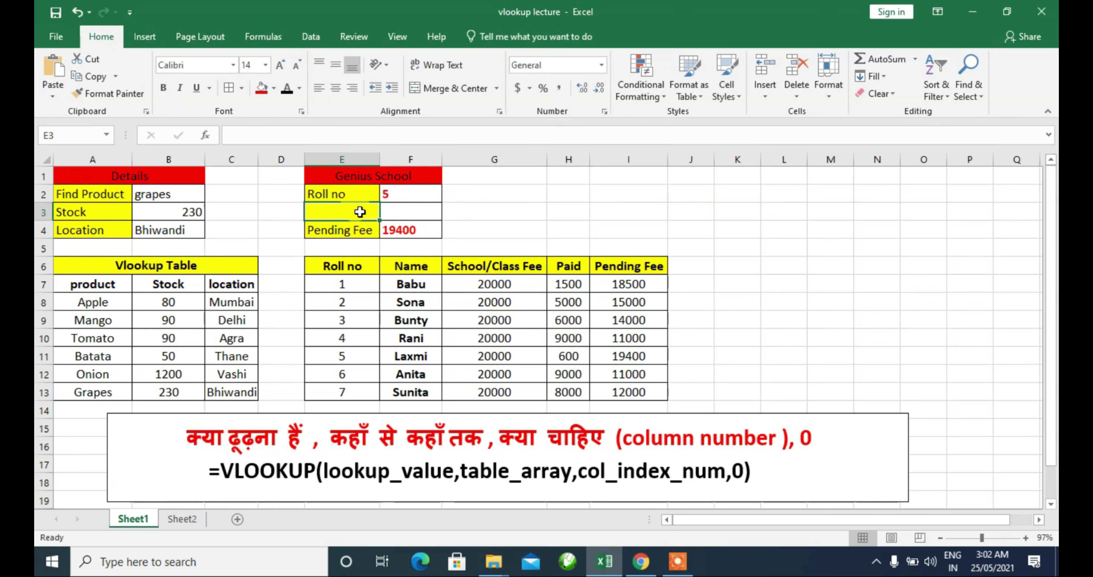
Enter the label 'name' in E3 and move to F3 beside it
type("s")
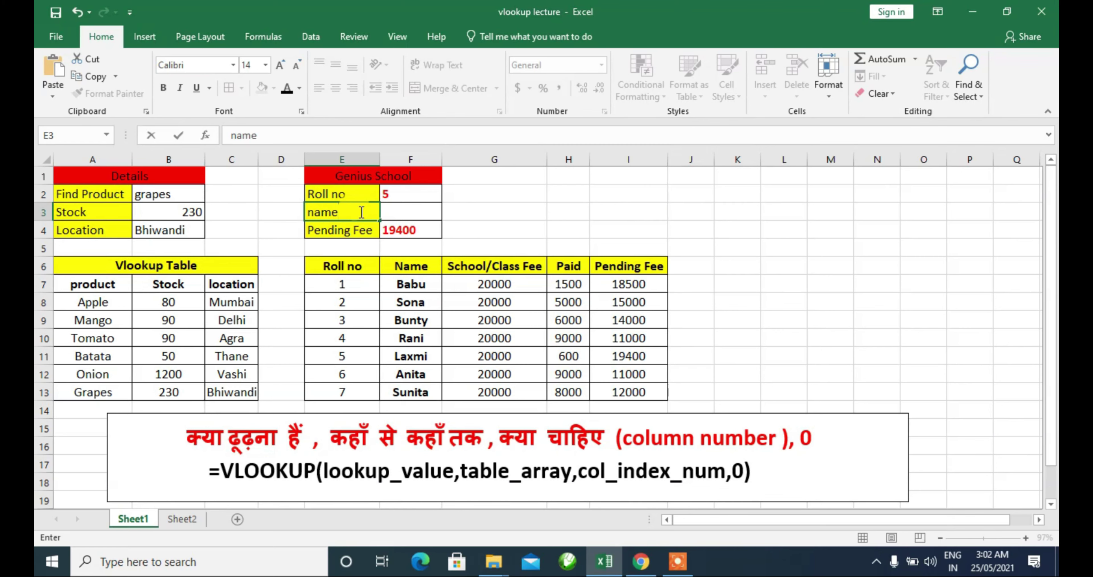
key("Return")
key("Right")
key("Up")
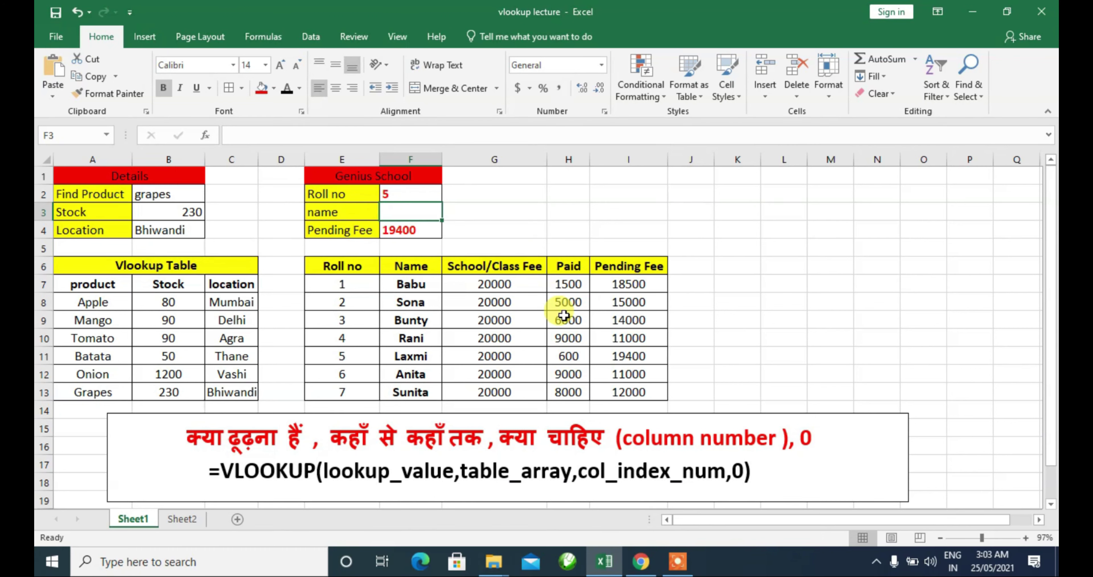
Enter =VLOOKUP(F2,E6:I13,2,0) in F3 to return the student's name, Laxmi
type("=")
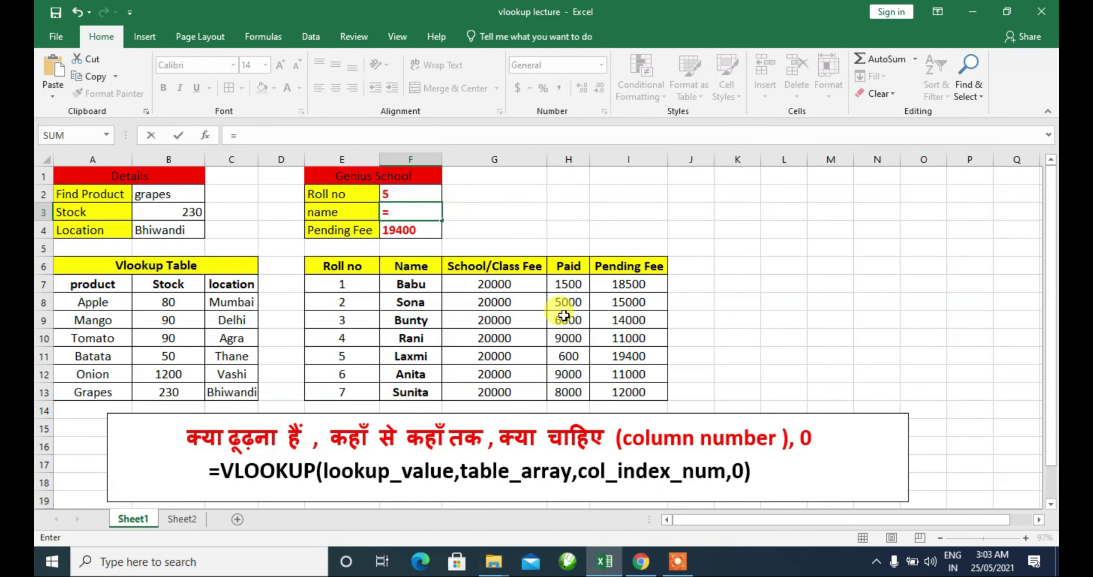
type("vl")
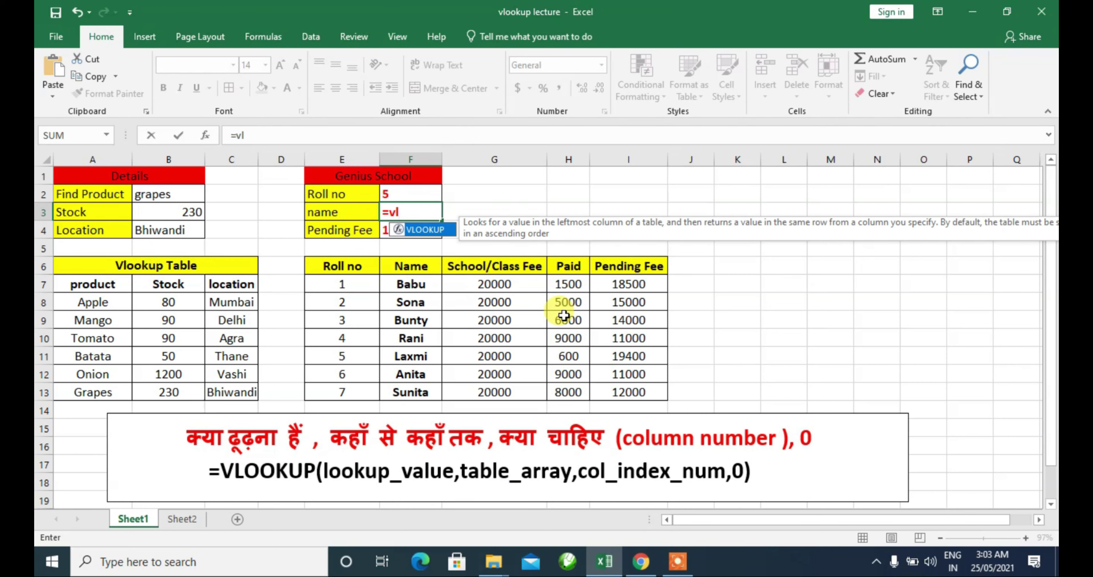
key("Tab")
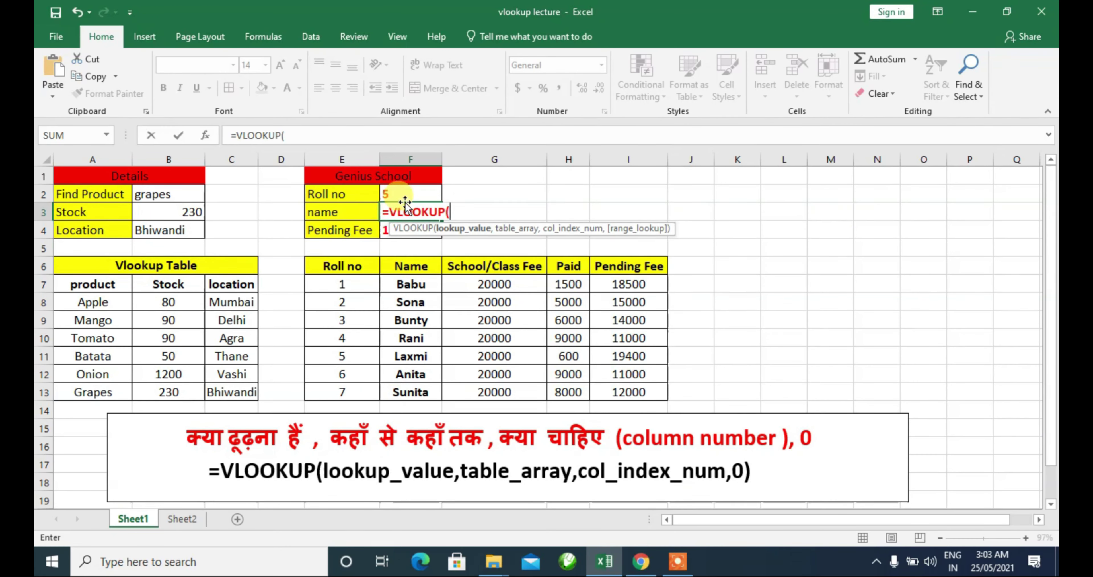
left_click(412, 196)
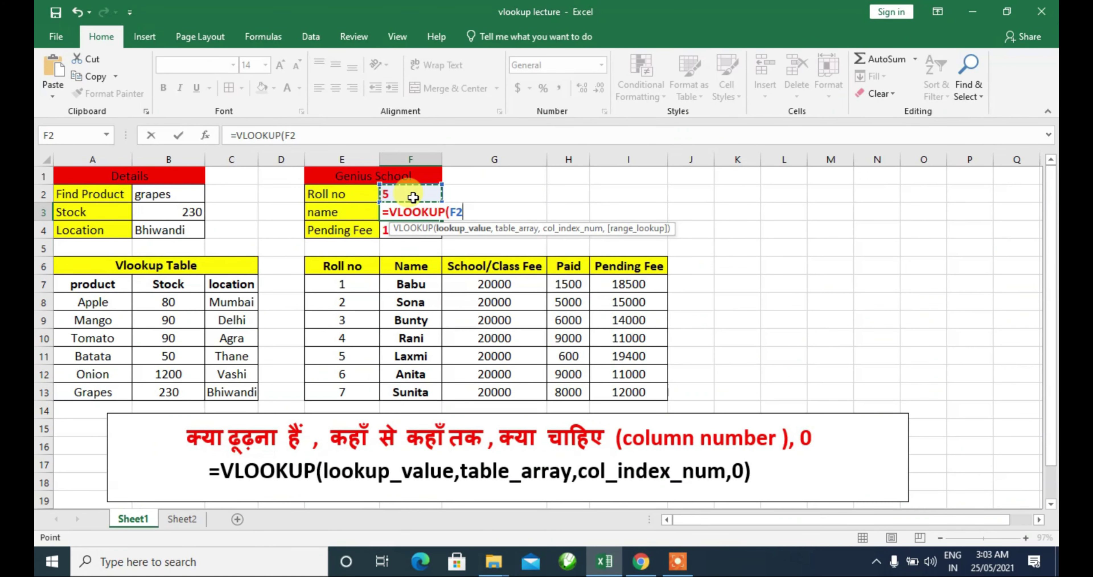
type(",")
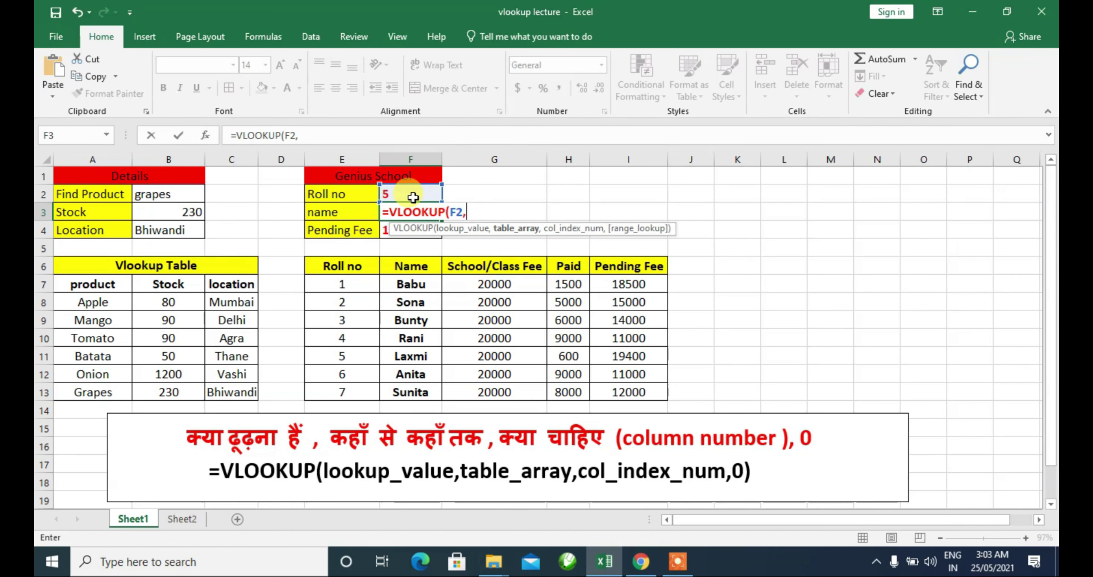
left_click_drag(335, 266, 628, 398)
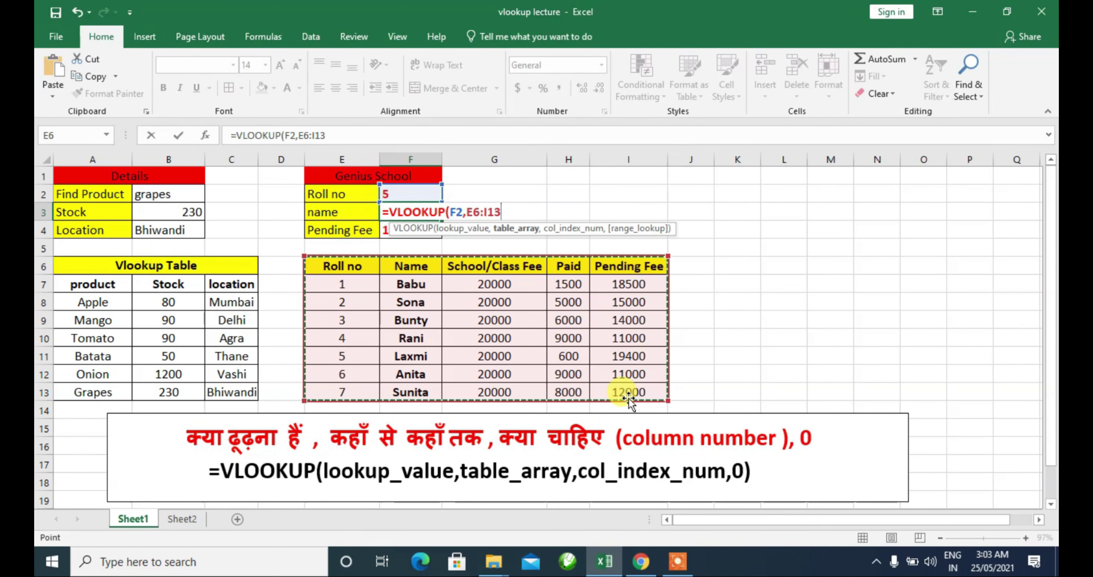
type(",2")
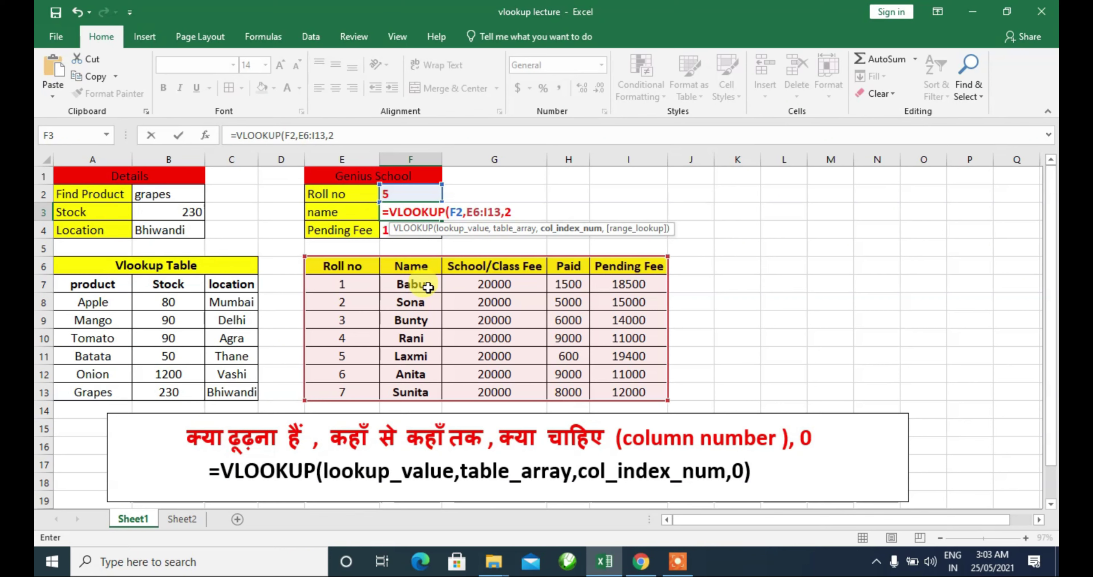
type(",0")
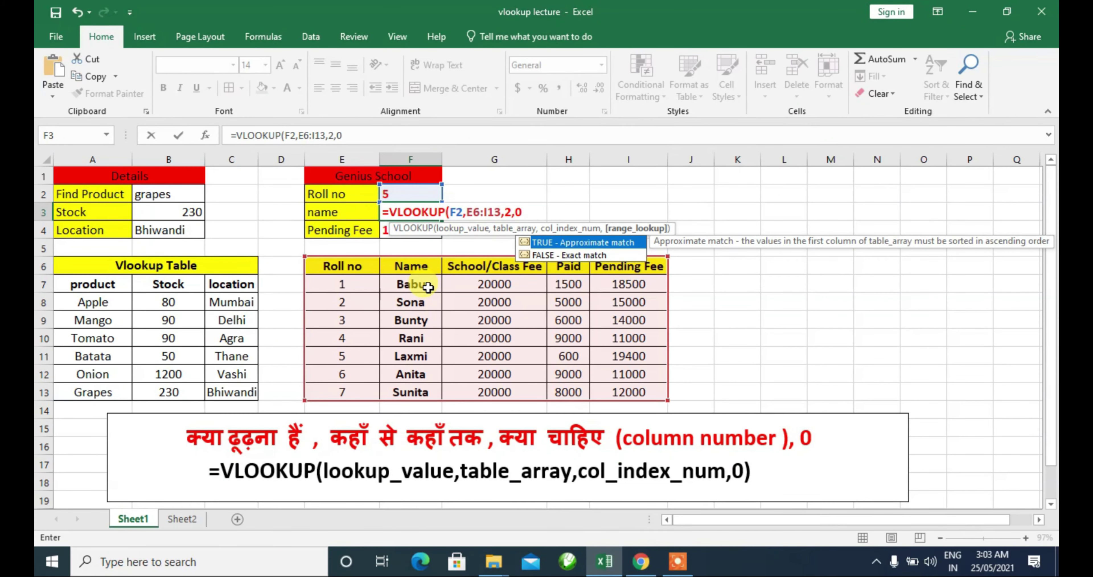
key("Return")
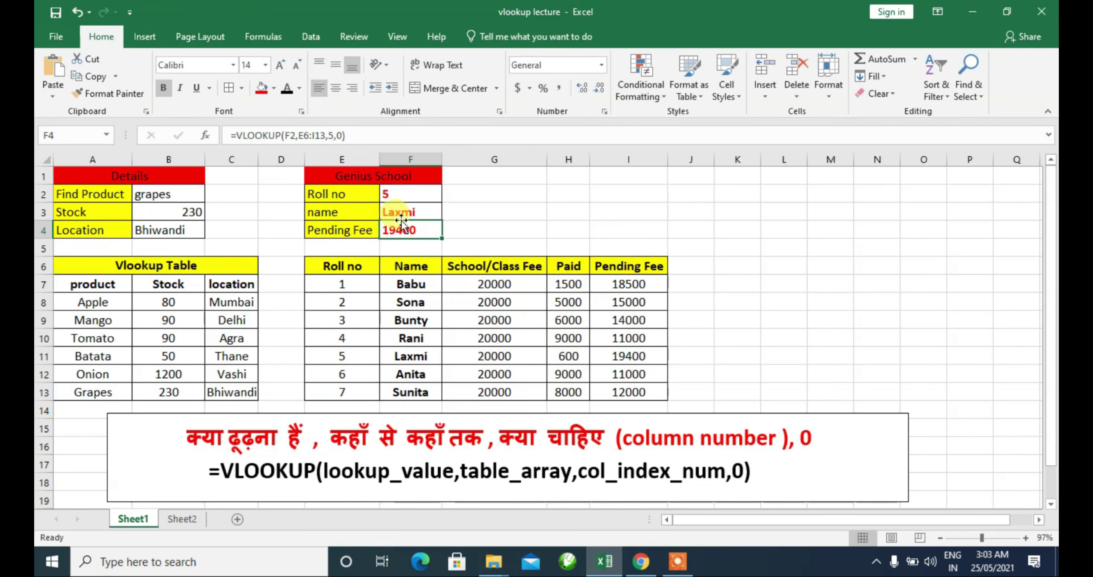
Change the roll number in F2 to 1
left_click(404, 195)
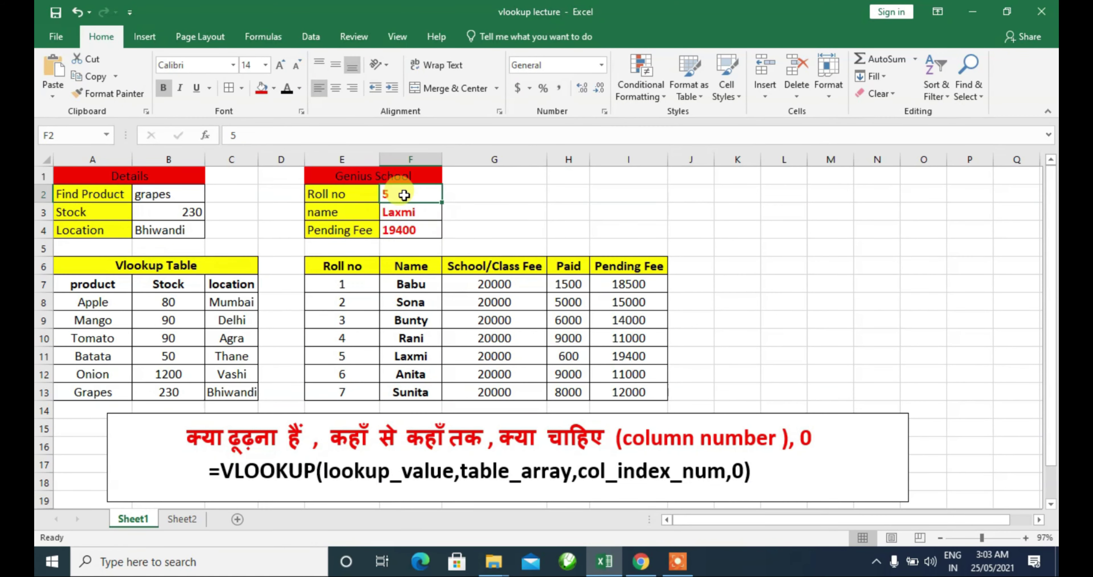
type("1")
key("Return")
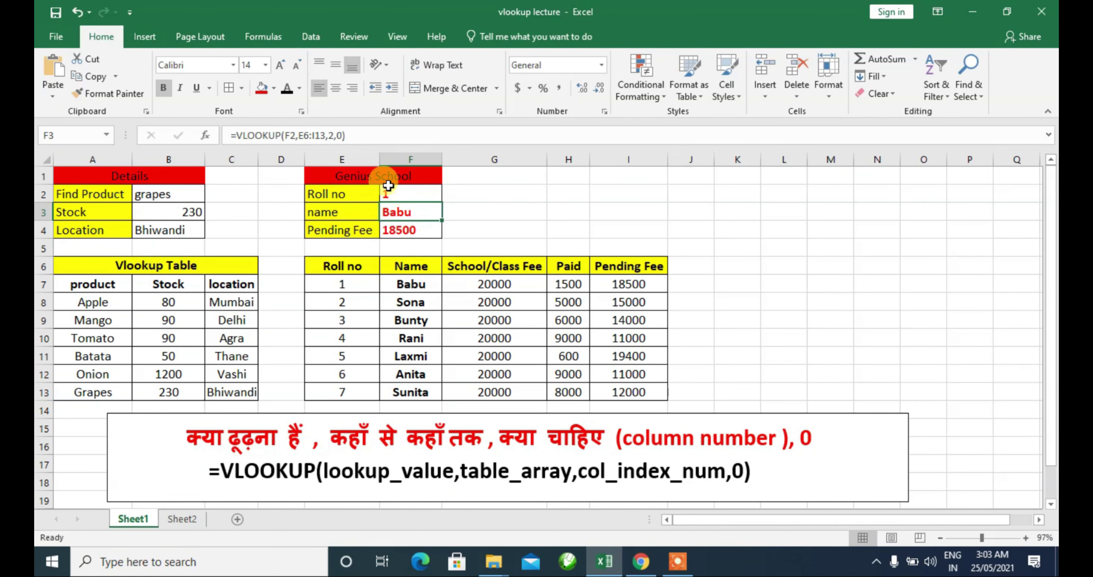
Verify F3 shows Babu and F4 shows 18500, checking the Pending Fee formula in I10
left_click(388, 191)
left_click(433, 218)
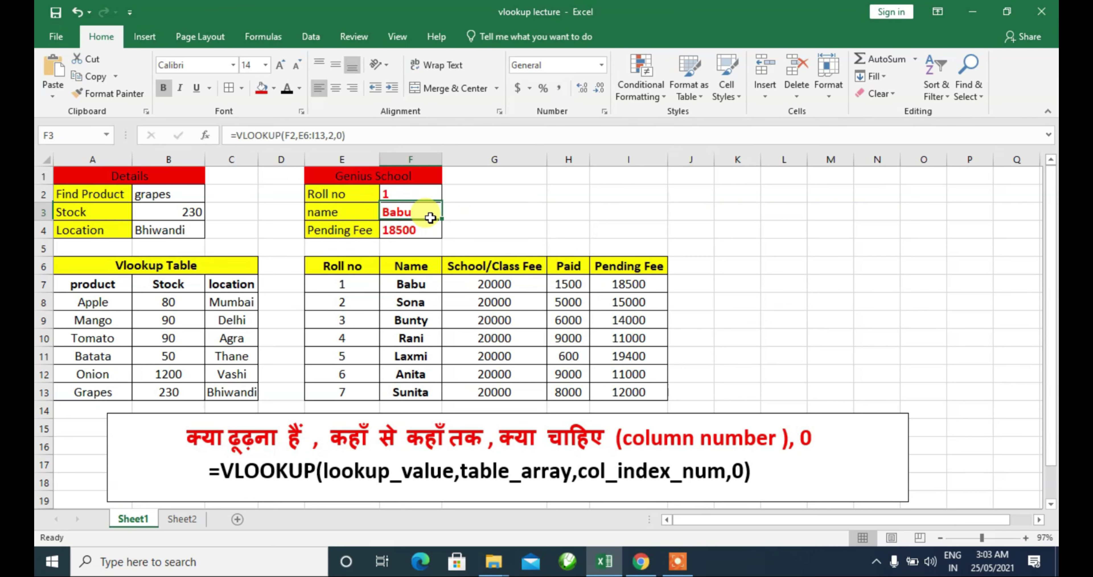
left_click(435, 231)
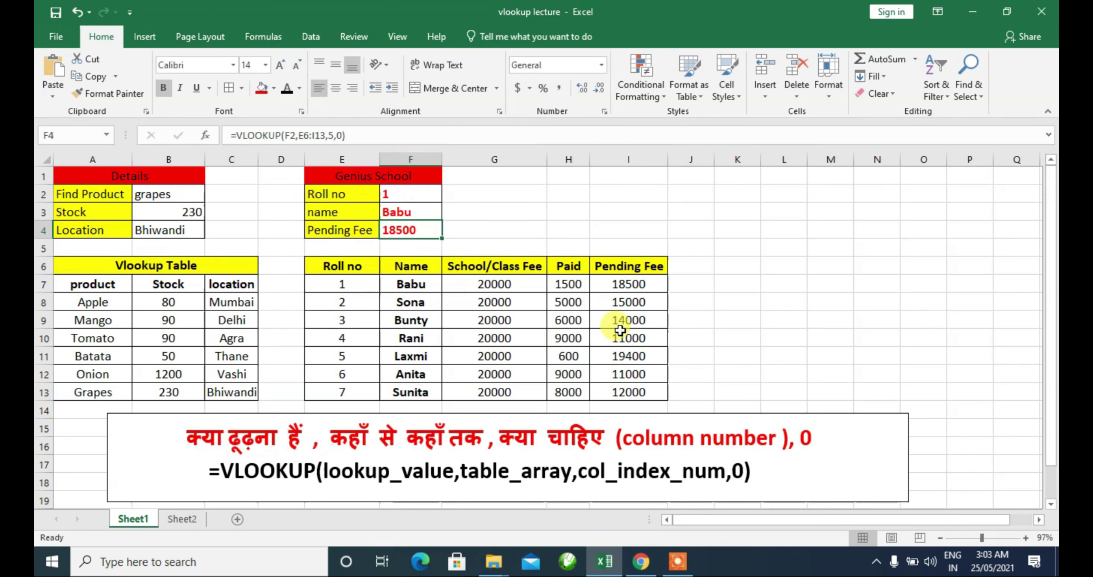
left_click(611, 338)
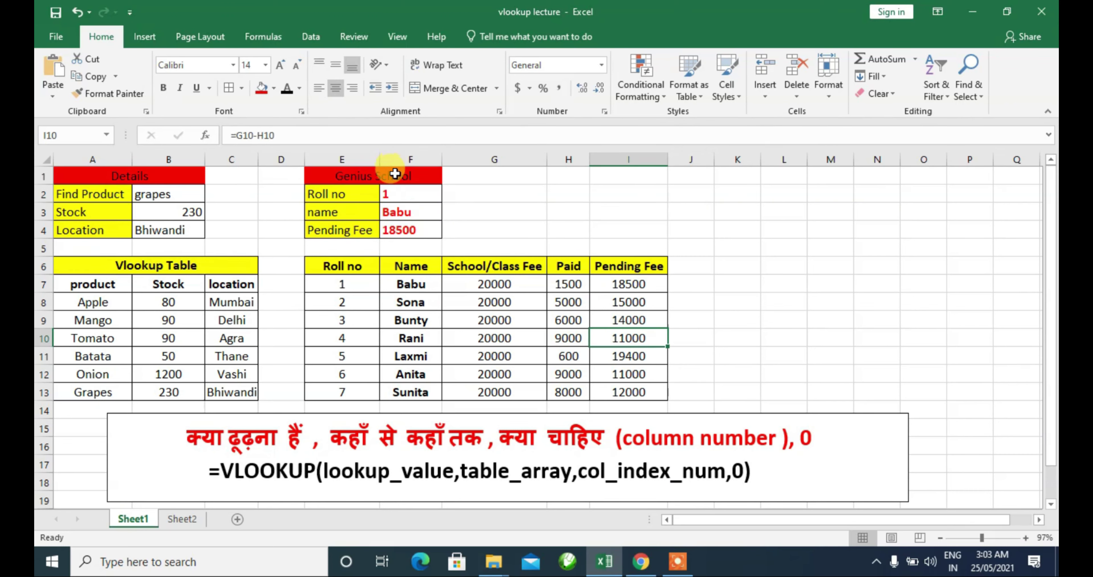
left_click(397, 188)
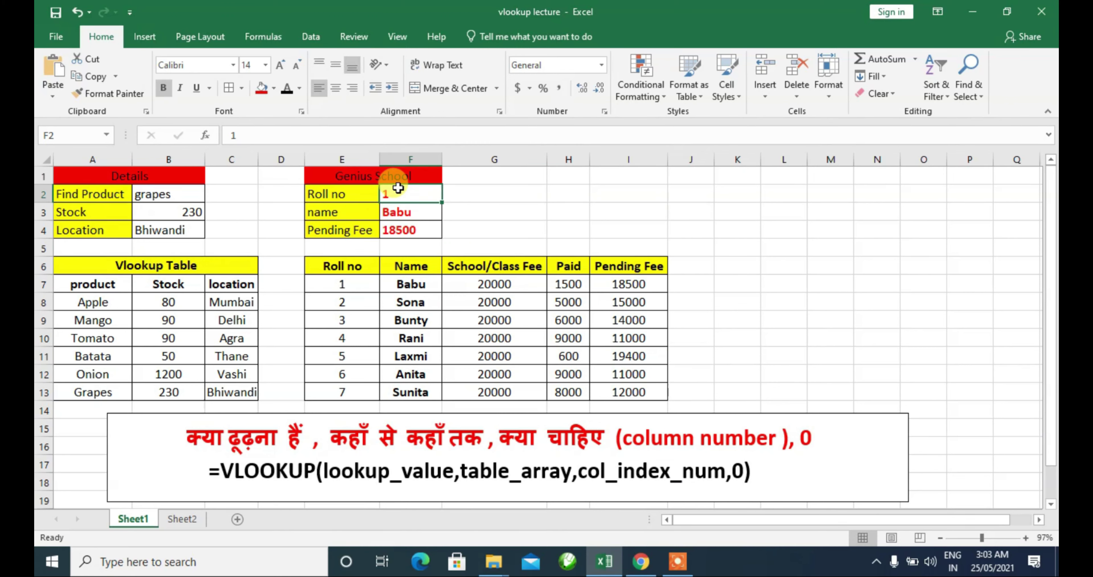